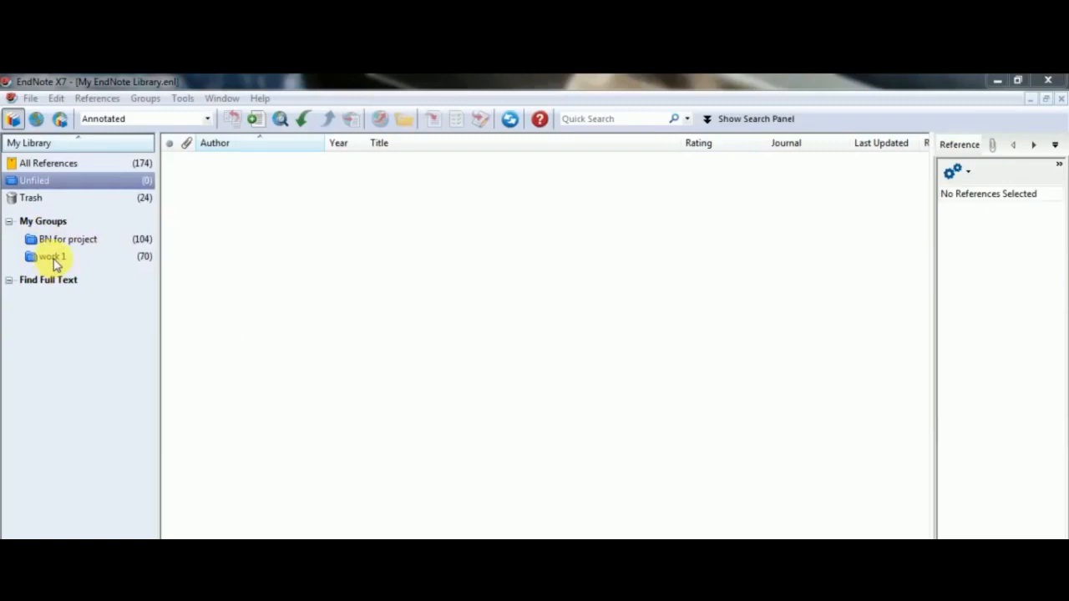
# - Create a new group named Industrial revolution in the EndNote library
pyautogui.rightClick(48, 220)
pyautogui.click(91, 234)
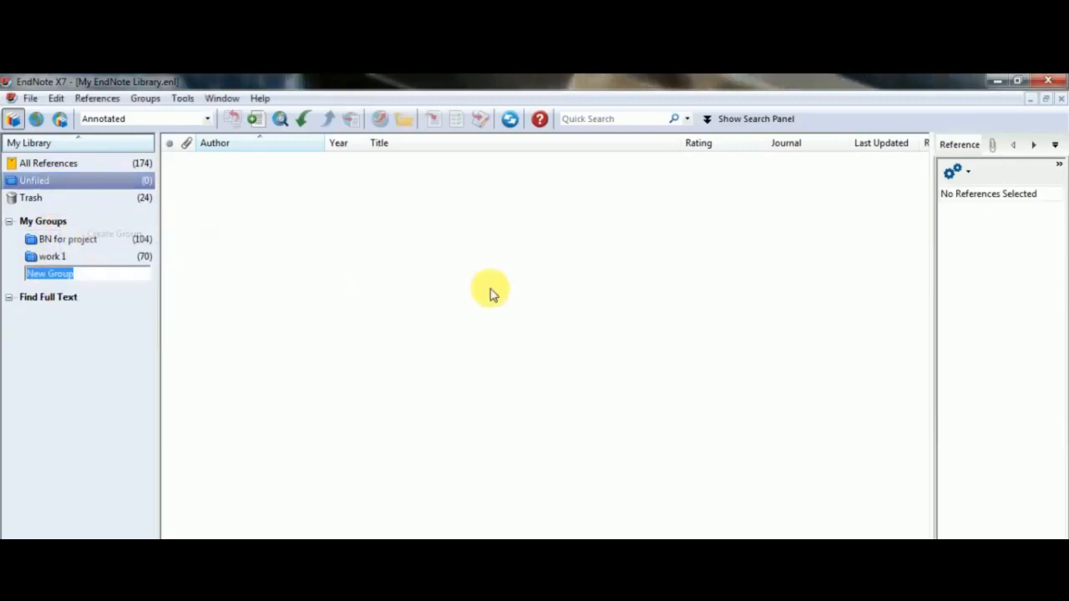
pyautogui.write('Industr')
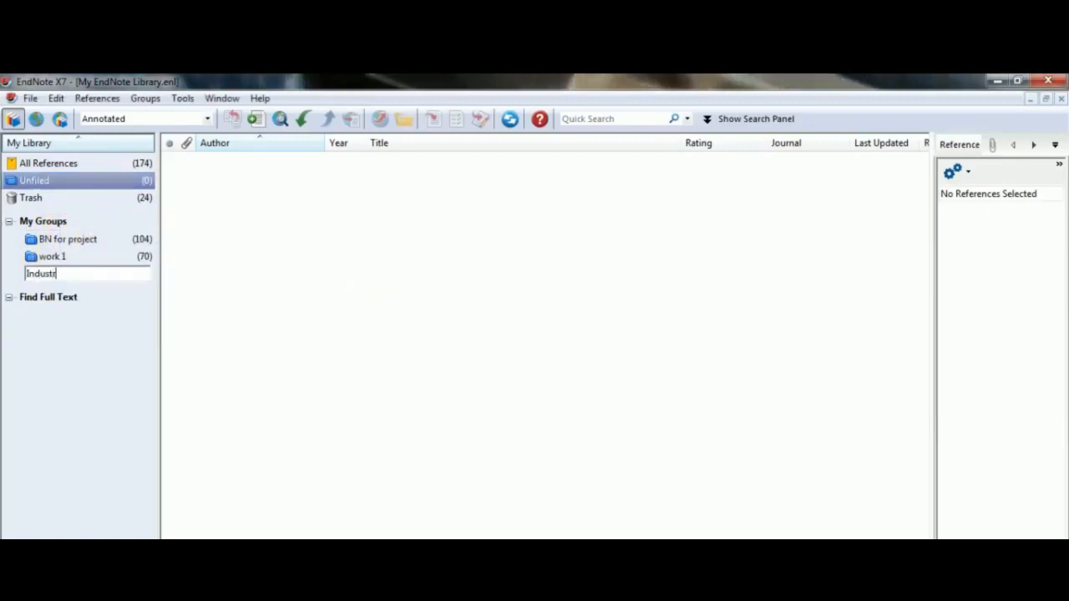
pyautogui.write('ial revolutio')
pyautogui.write('n')
pyautogui.click(490, 288)
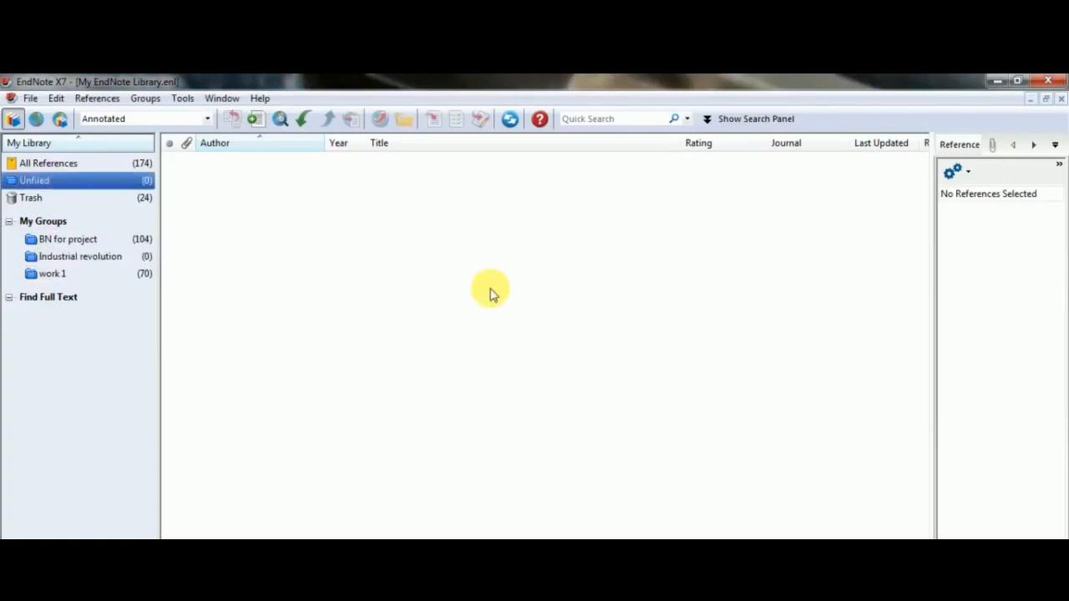
# - Switch to the blank Word document and type the sentence The industrial revolution began in Great Britain
pyautogui.click(109, 254)
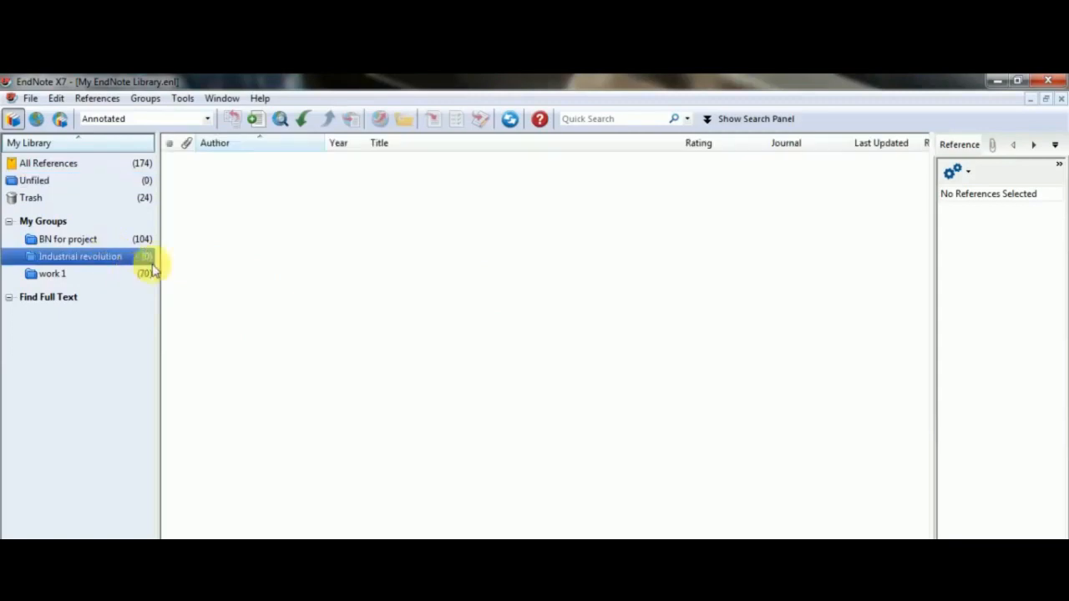
pyautogui.click(240, 254)
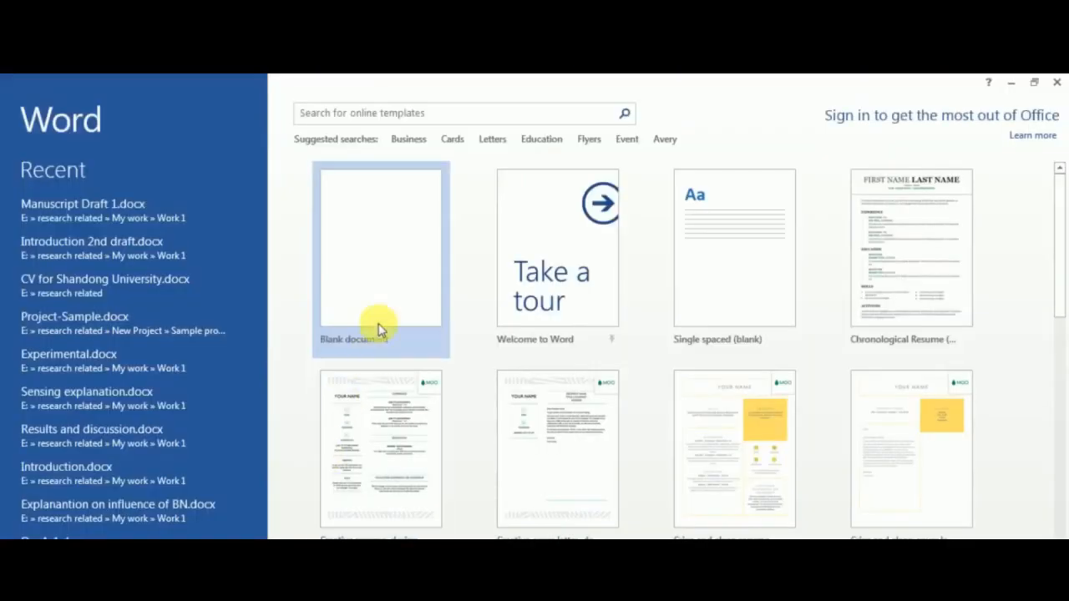
pyautogui.click(412, 273)
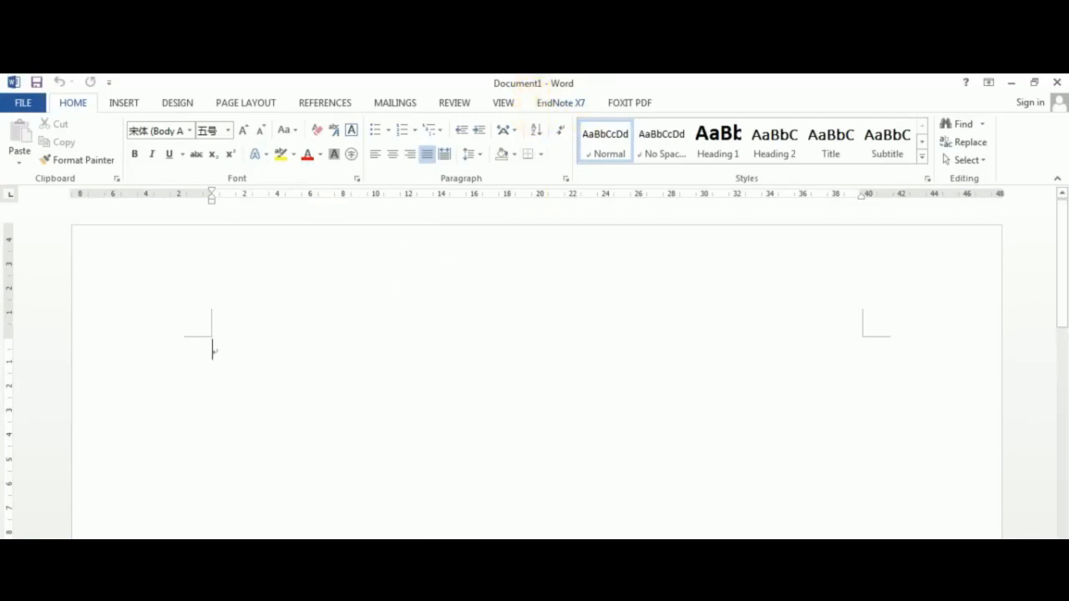
pyautogui.click(452, 576)
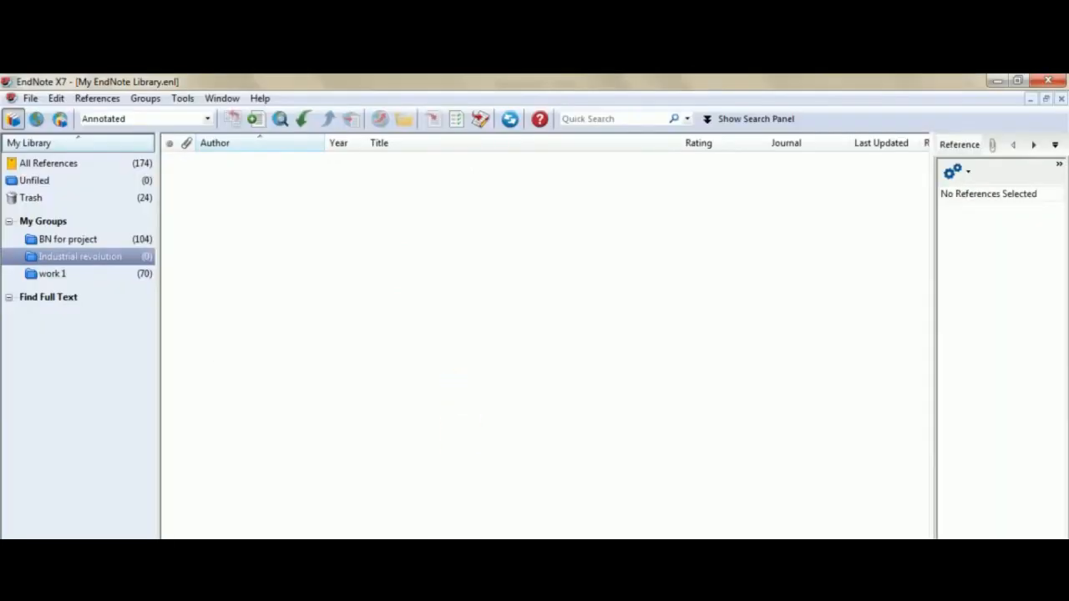
pyautogui.click(414, 576)
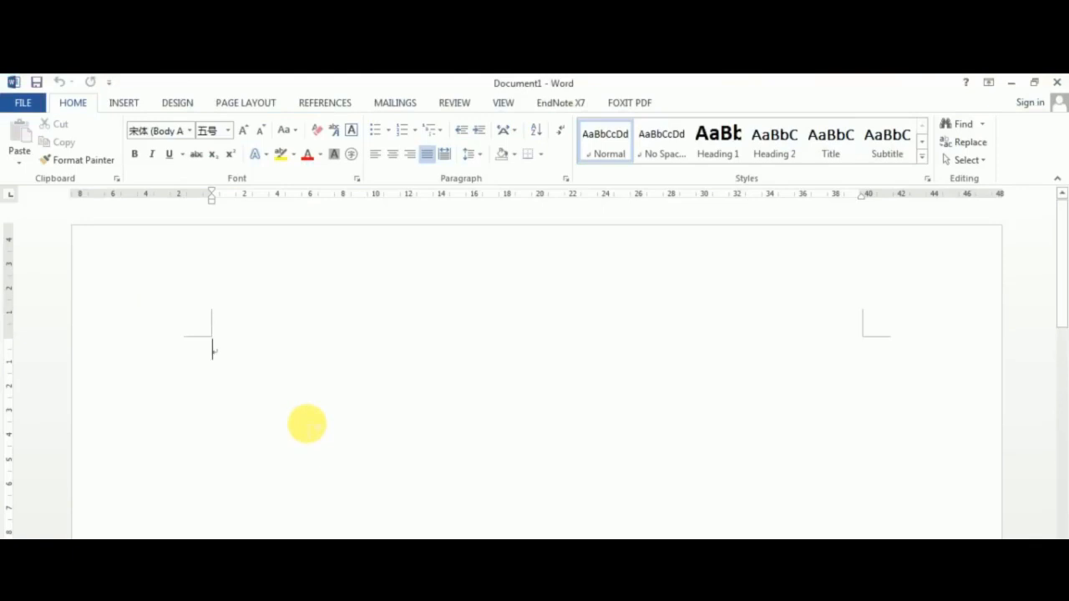
pyautogui.write('The')
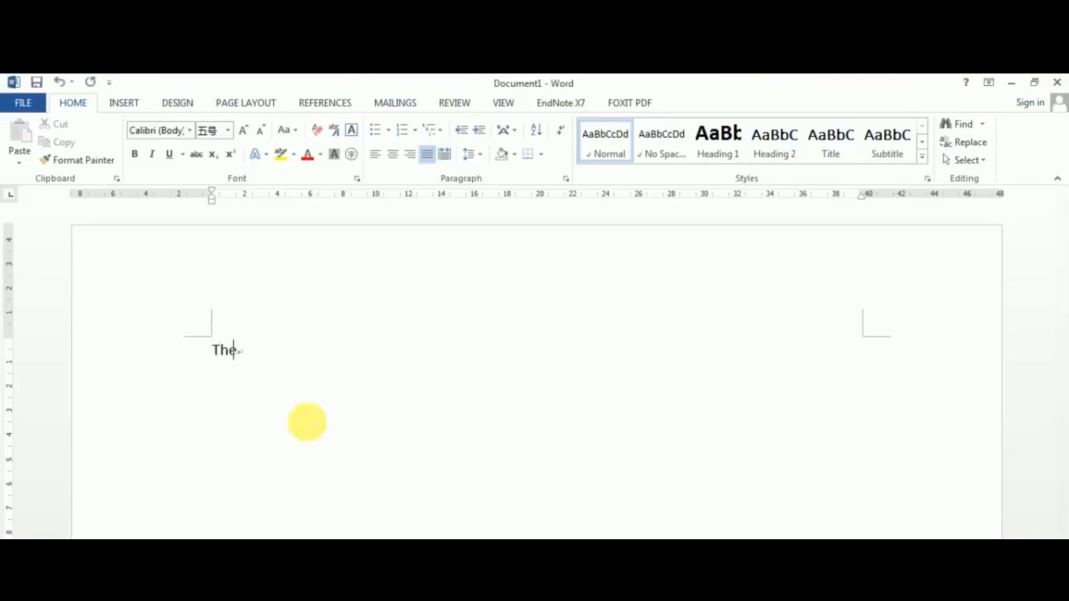
pyautogui.write(' industri')
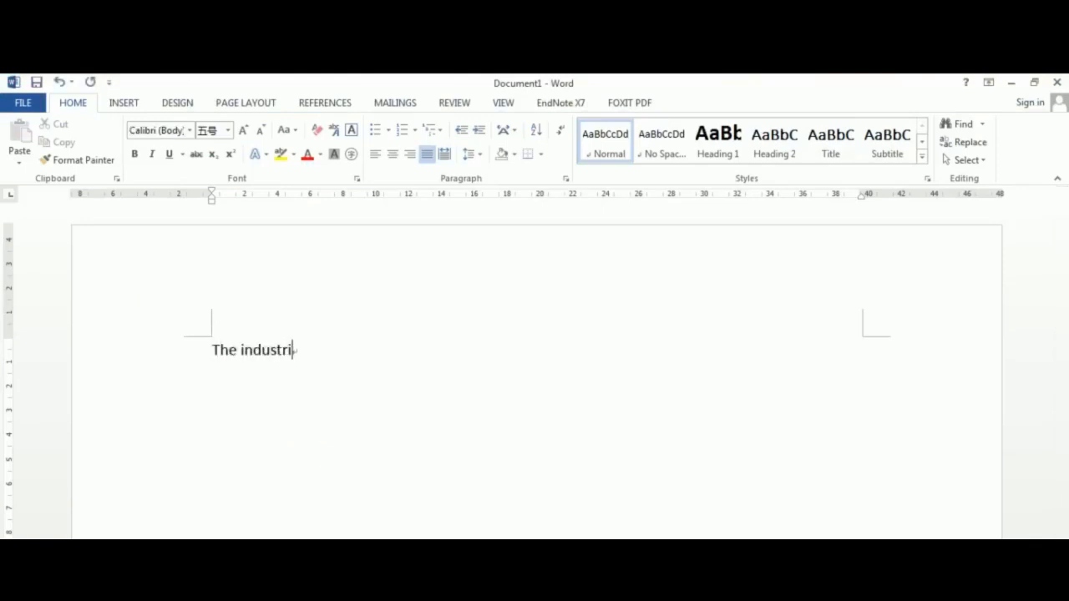
pyautogui.write('al revolution beg')
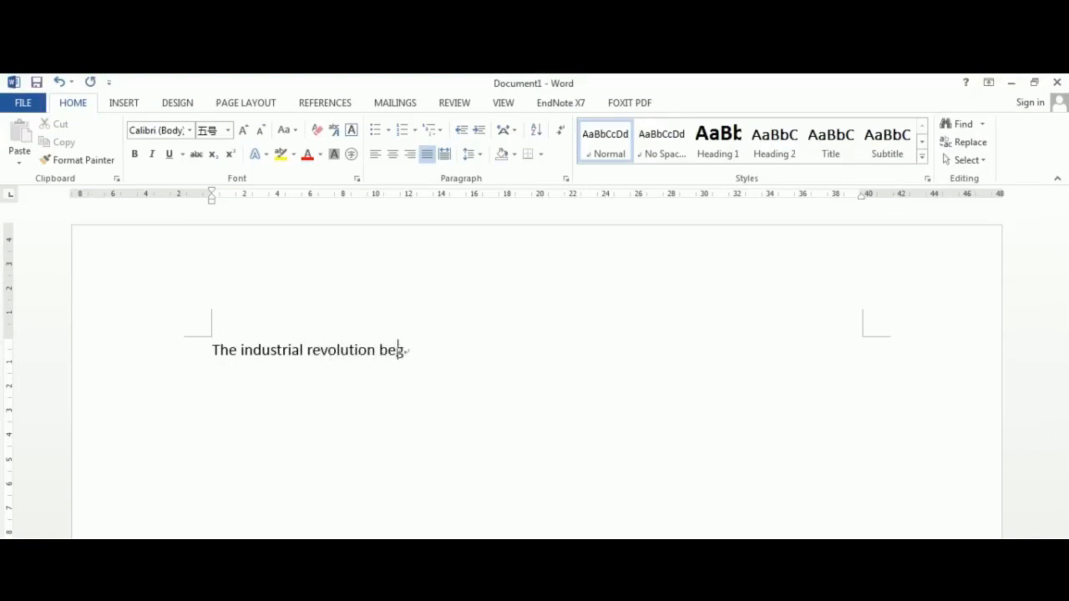
pyautogui.write('an in Gr')
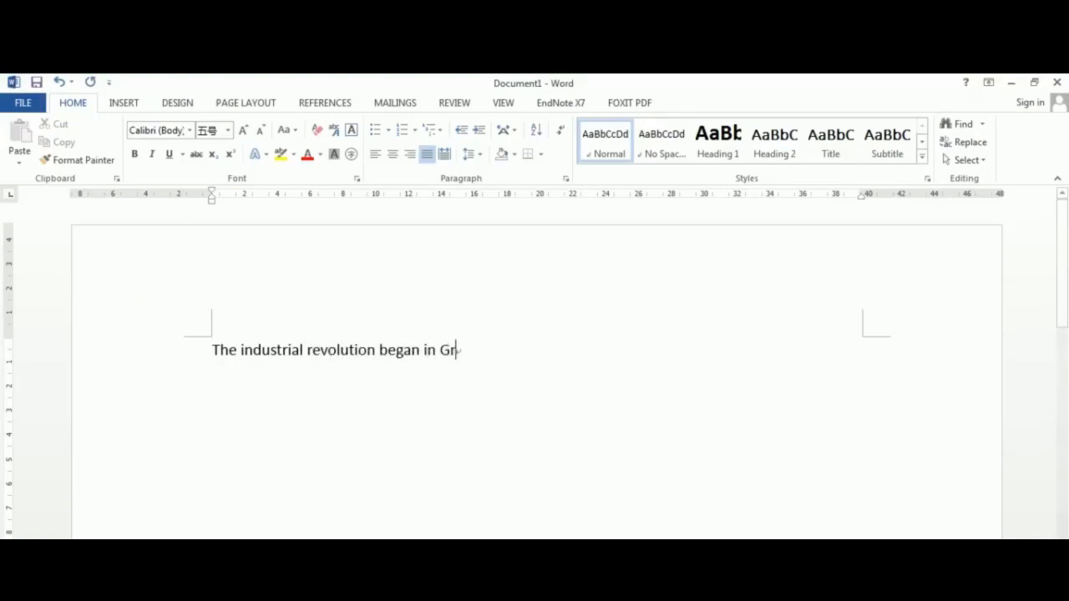
pyautogui.write('eat Britain')
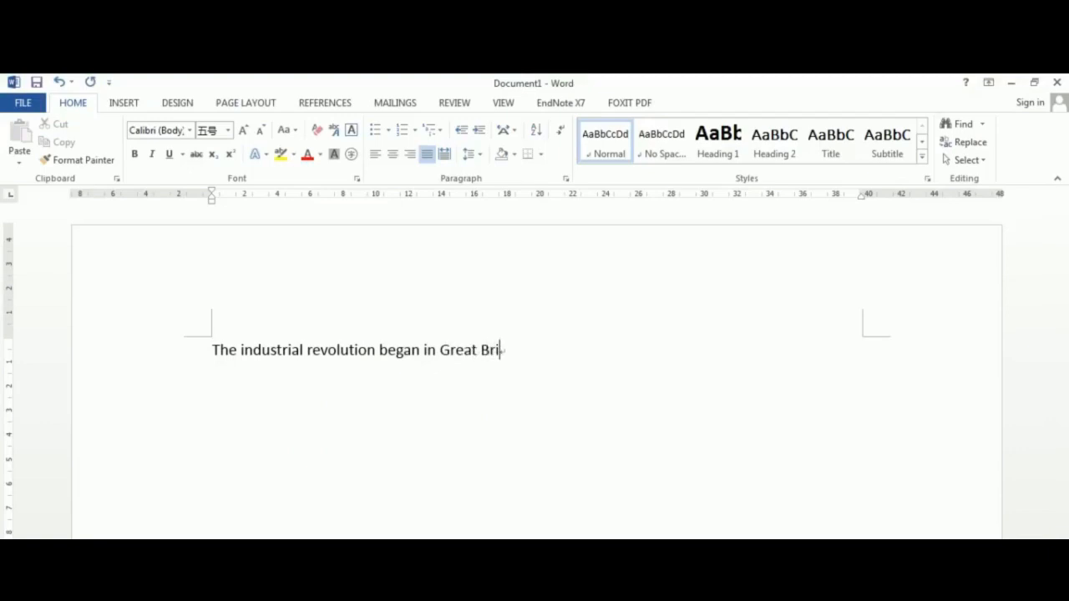
pyautogui.write('.')
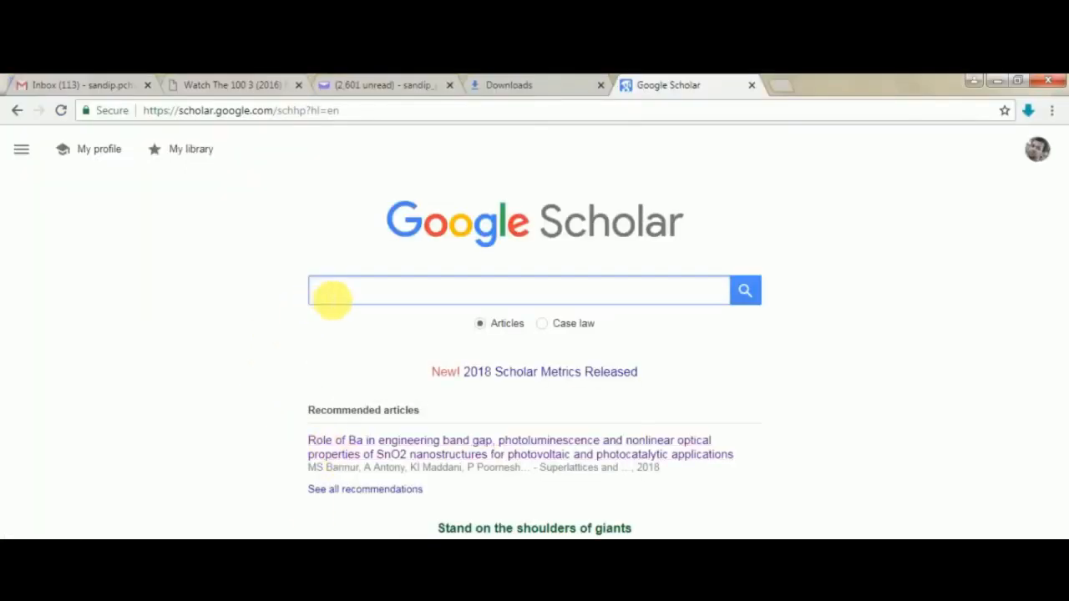
# - Search Google Scholar for industrial revolution and import the citation of The industrial revolution 1760-1830 into EndNote
pyautogui.click(331, 294)
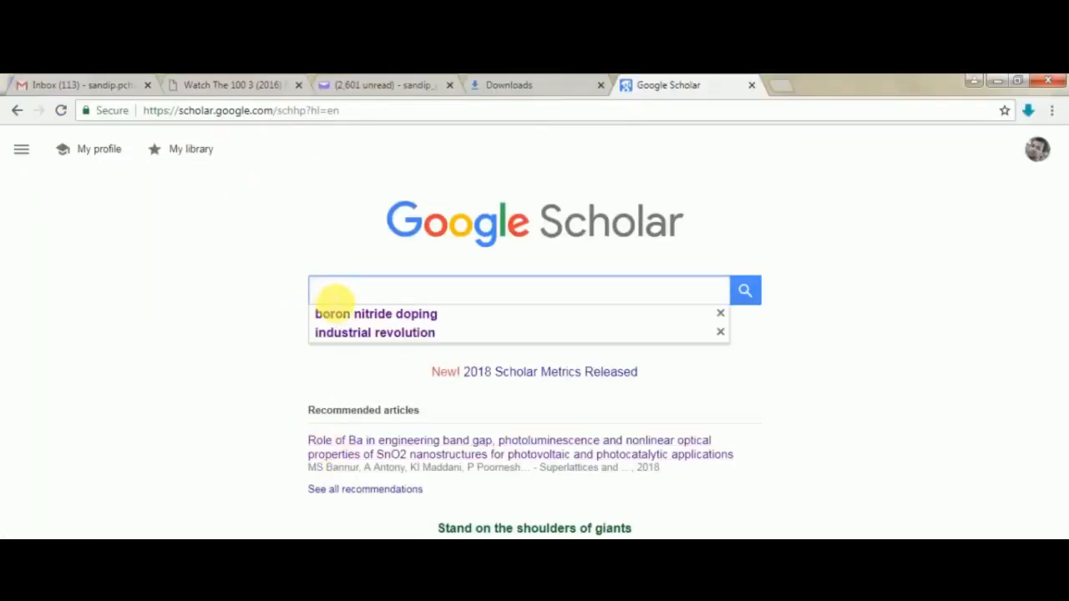
pyautogui.write('industrial revolution')
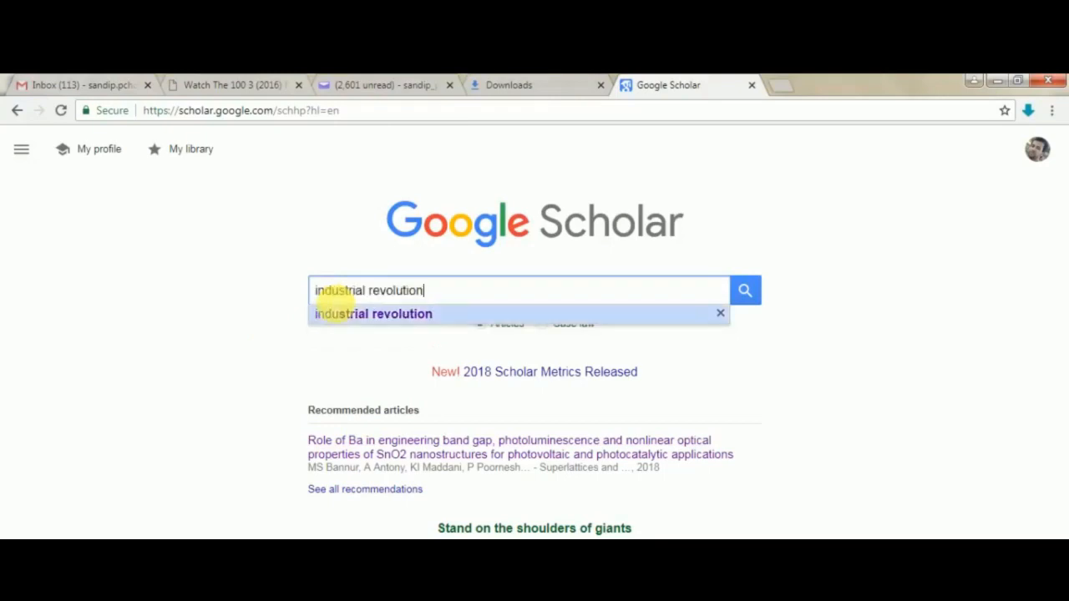
pyautogui.click(334, 313)
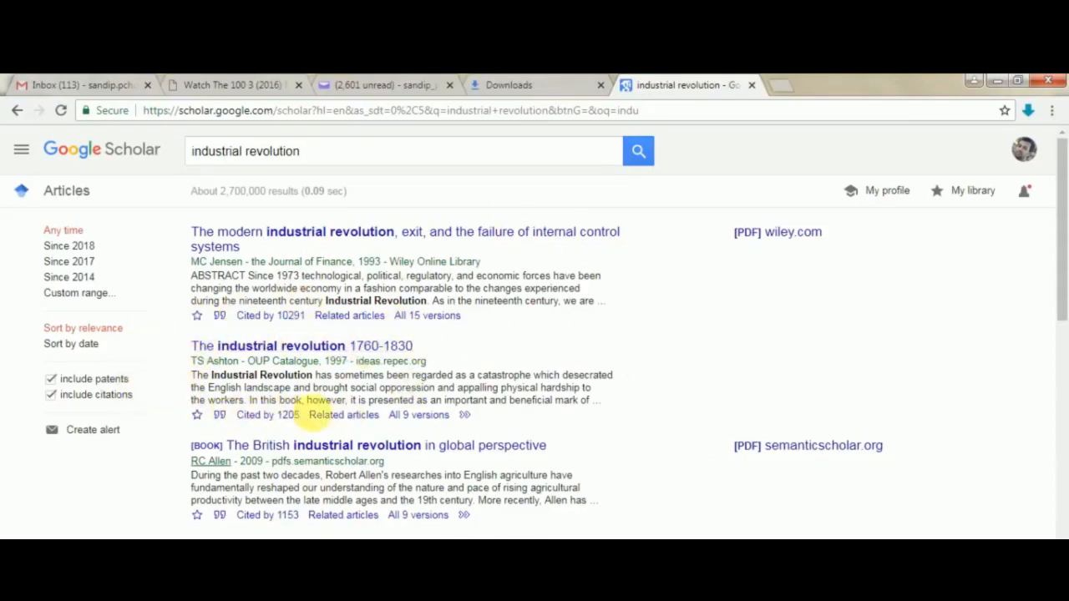
pyautogui.click(223, 418)
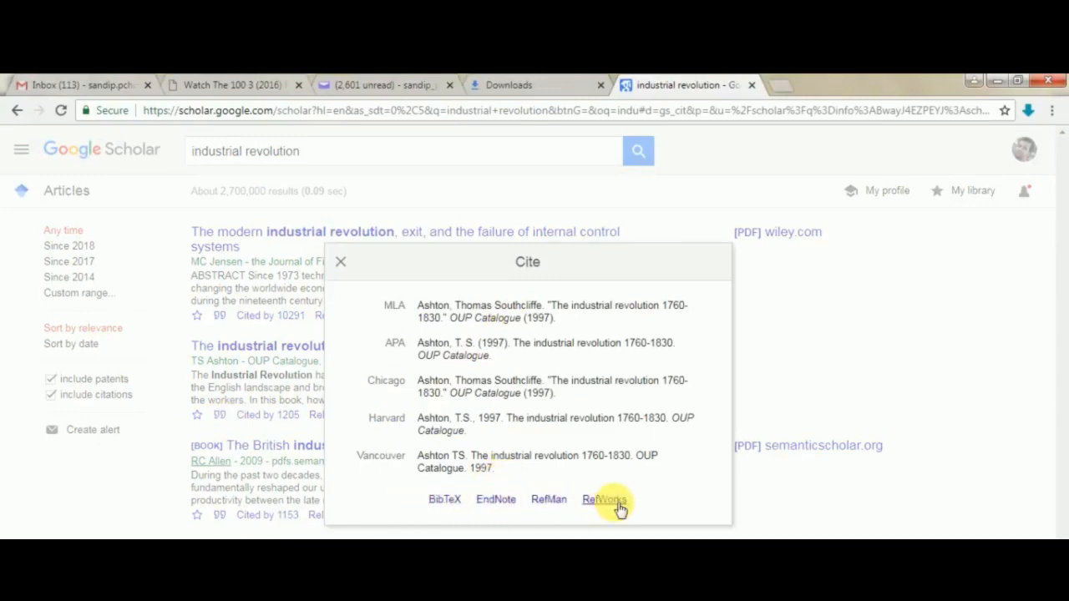
pyautogui.click(497, 503)
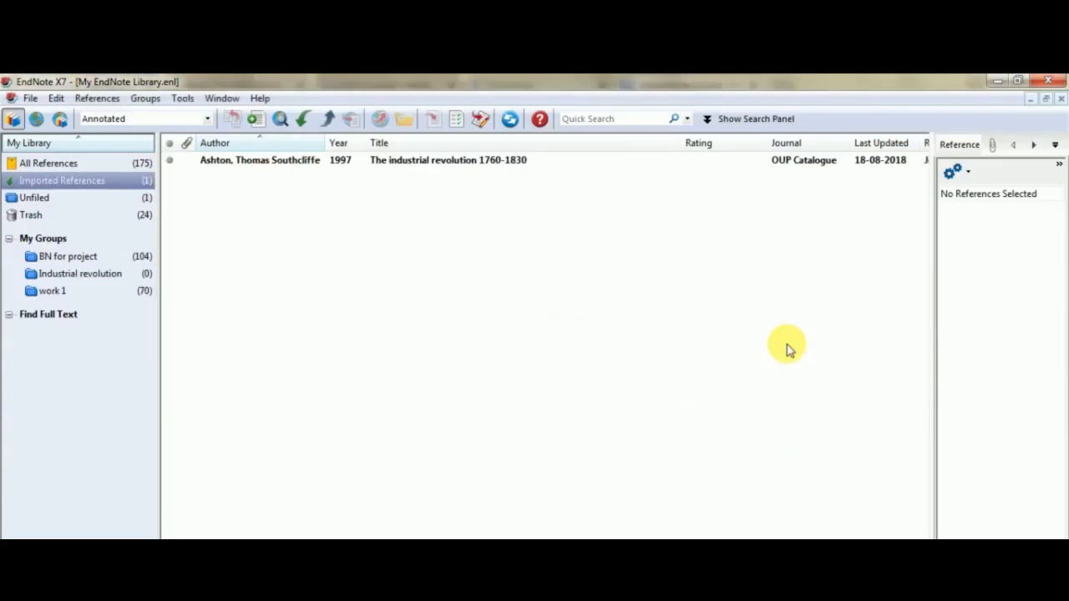
# - Move the imported Ashton reference into the Industrial revolution group and check the groups' contents
pyautogui.click(250, 162)
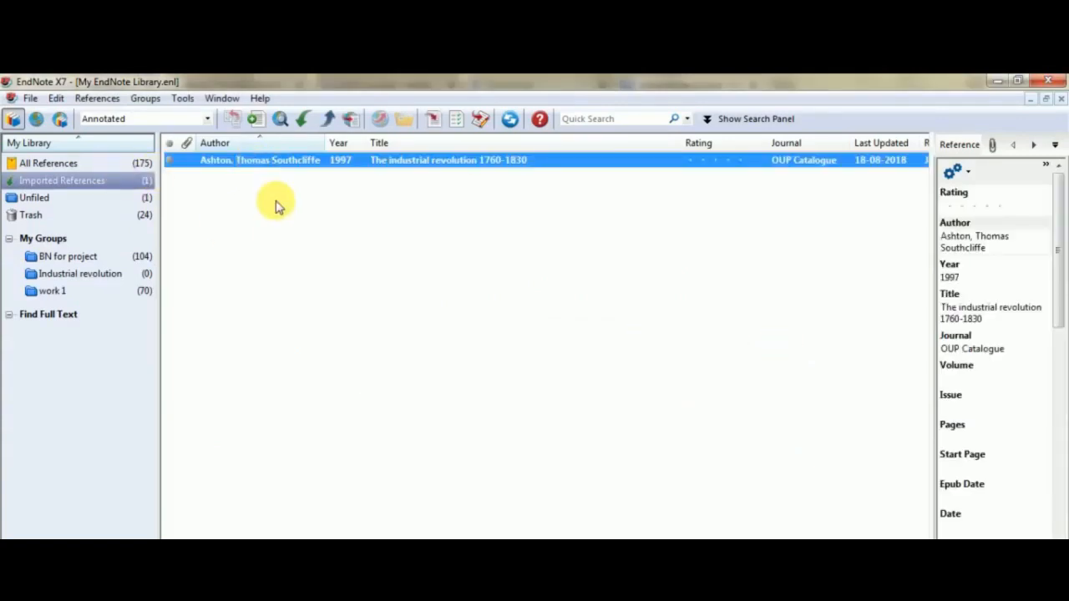
pyautogui.click(38, 197)
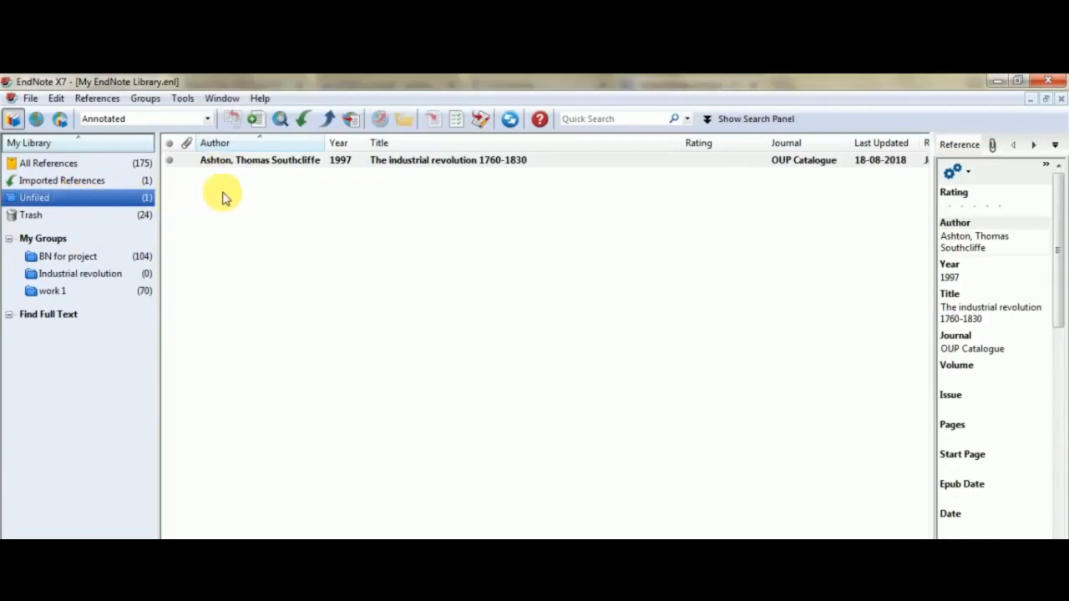
pyautogui.moveTo(254, 161); pyautogui.dragTo(86, 278)
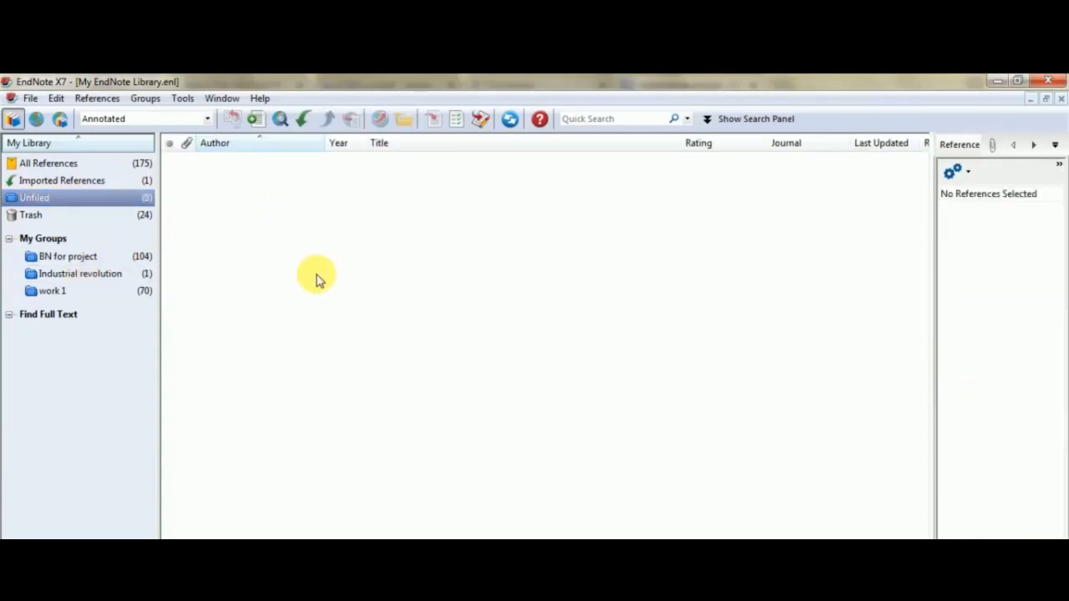
pyautogui.click(73, 275)
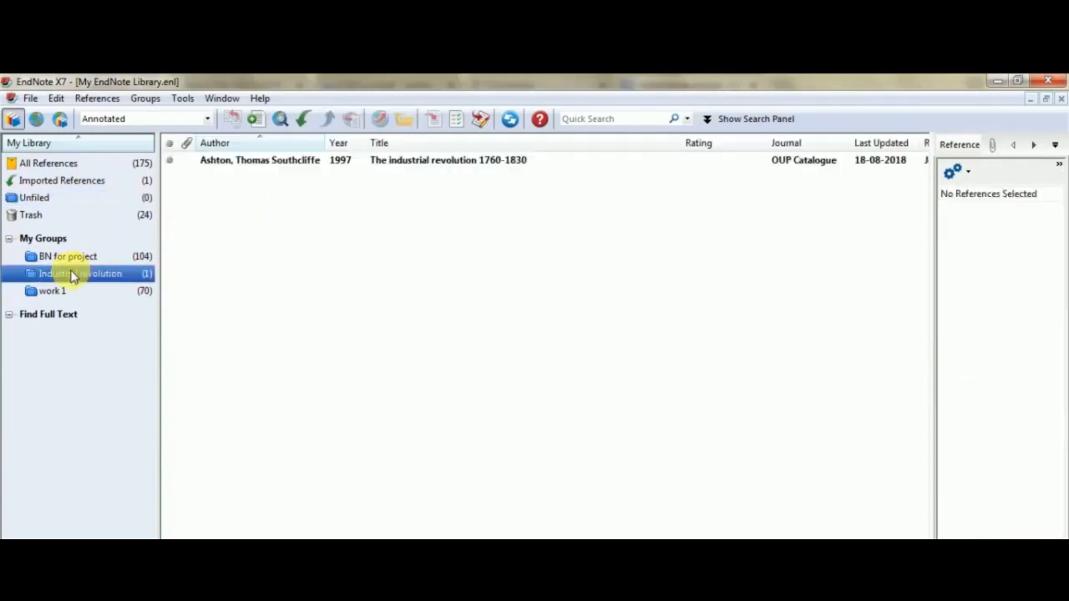
pyautogui.click(90, 184)
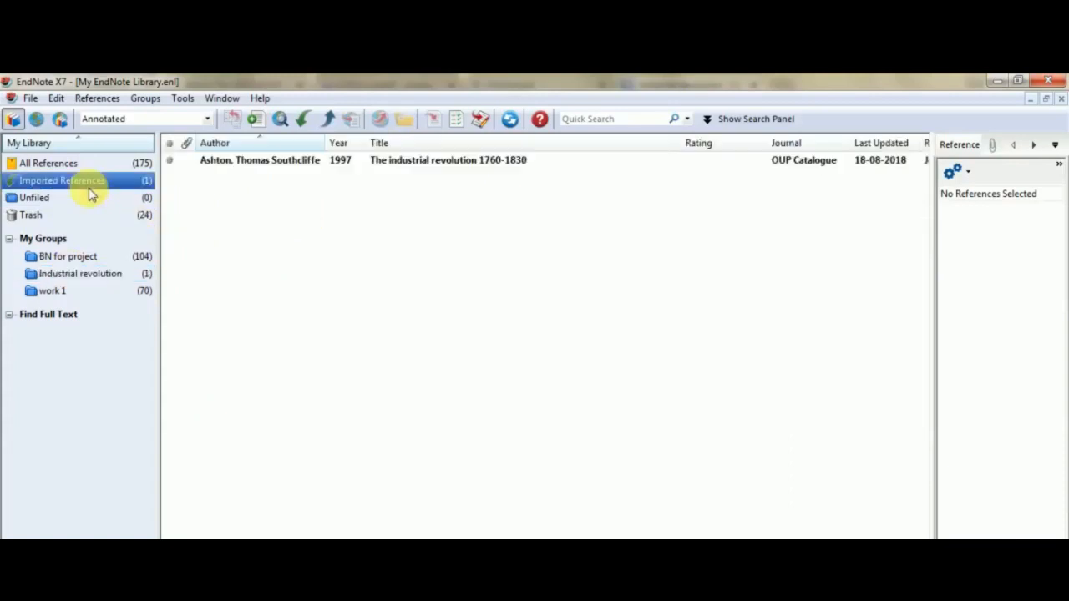
pyautogui.click(92, 197)
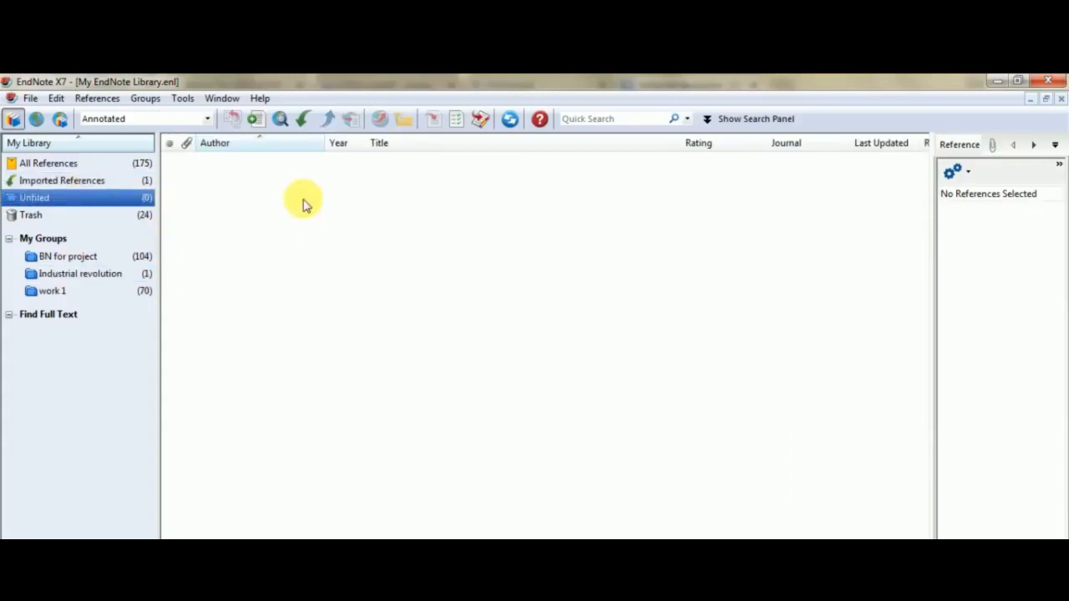
pyautogui.click(65, 278)
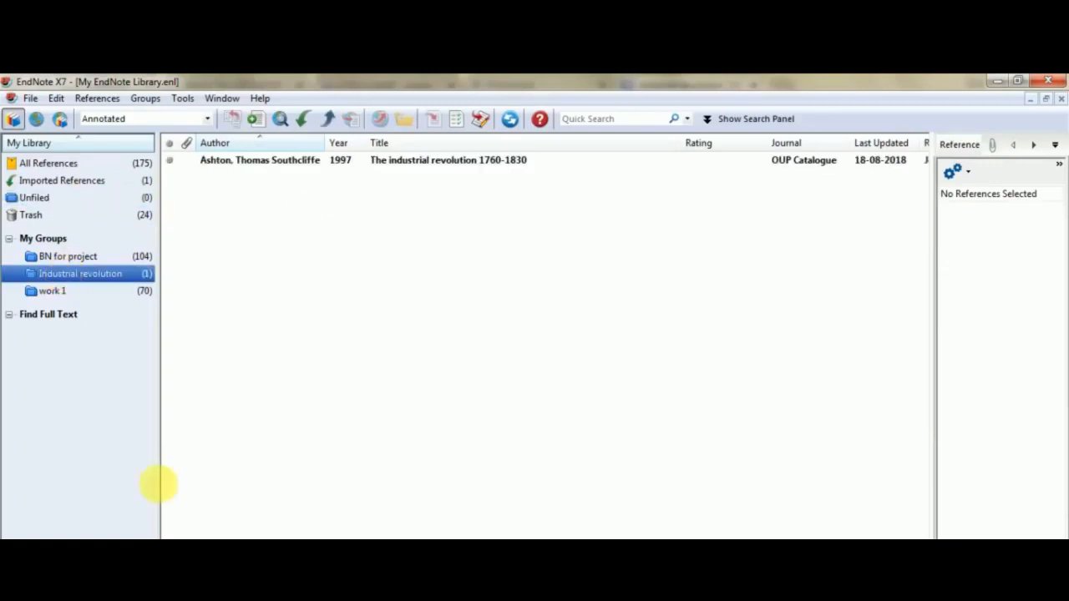
# - Open EndNote's Find & Insert My References dialog from the Word document
pyautogui.hotkey('alt', 'Tab')
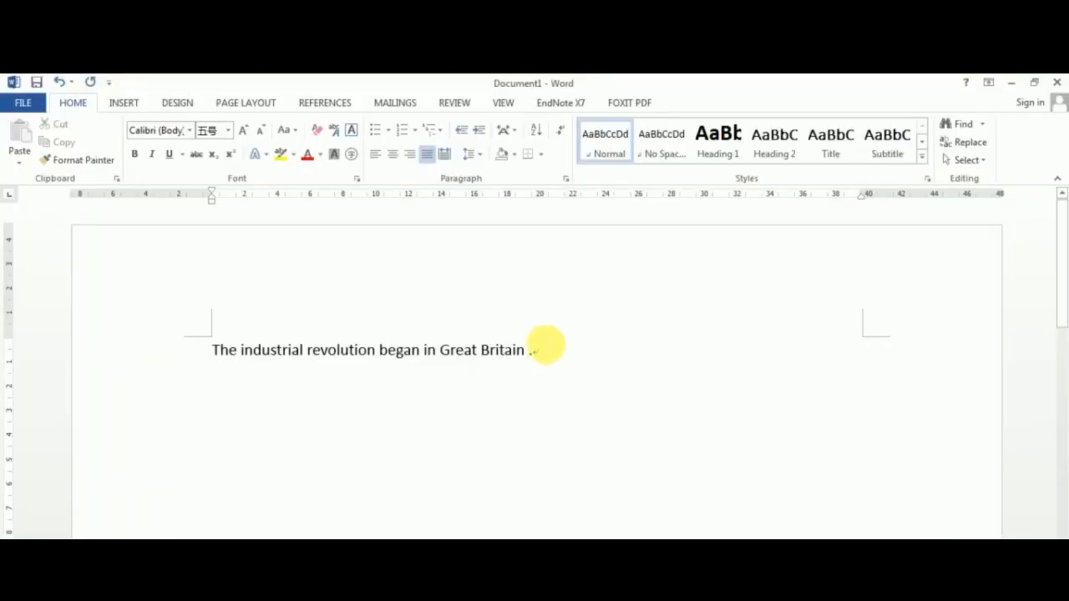
pyautogui.click(559, 103)
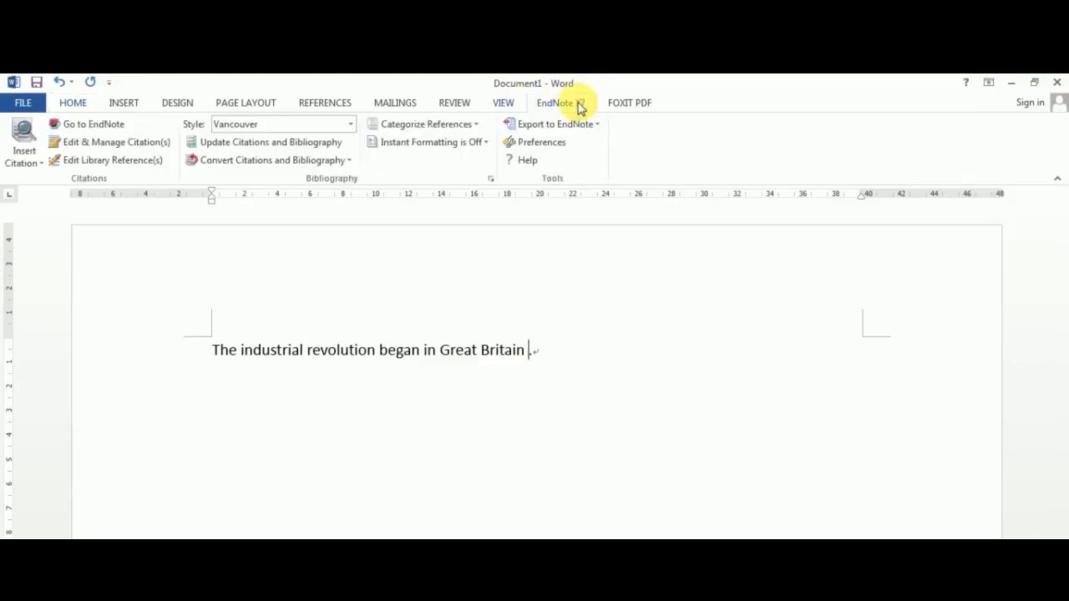
pyautogui.click(25, 132)
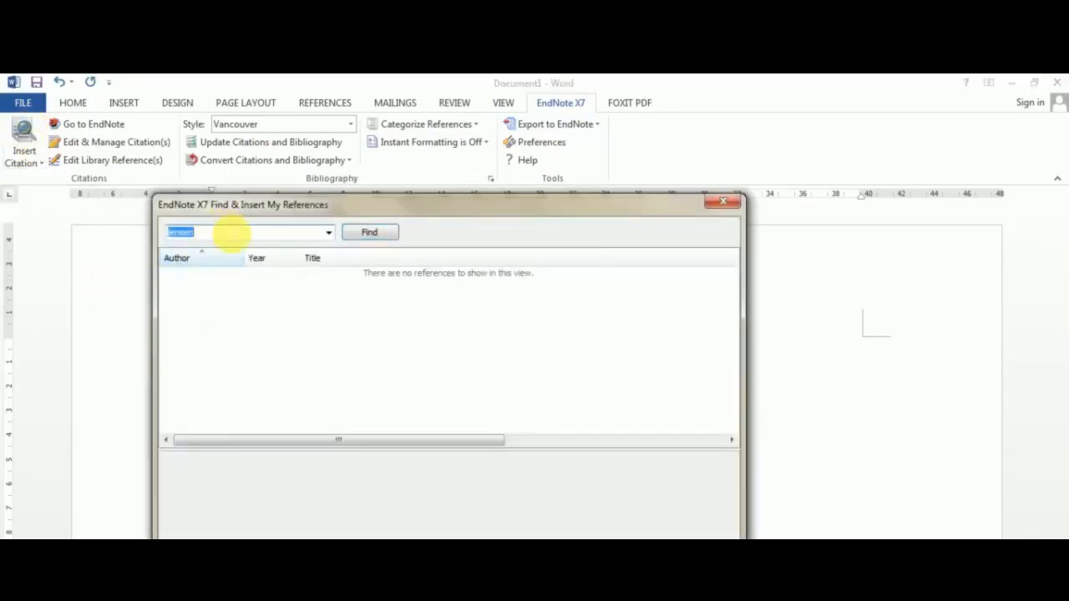
pyautogui.hotkey('alt', 'Tab')
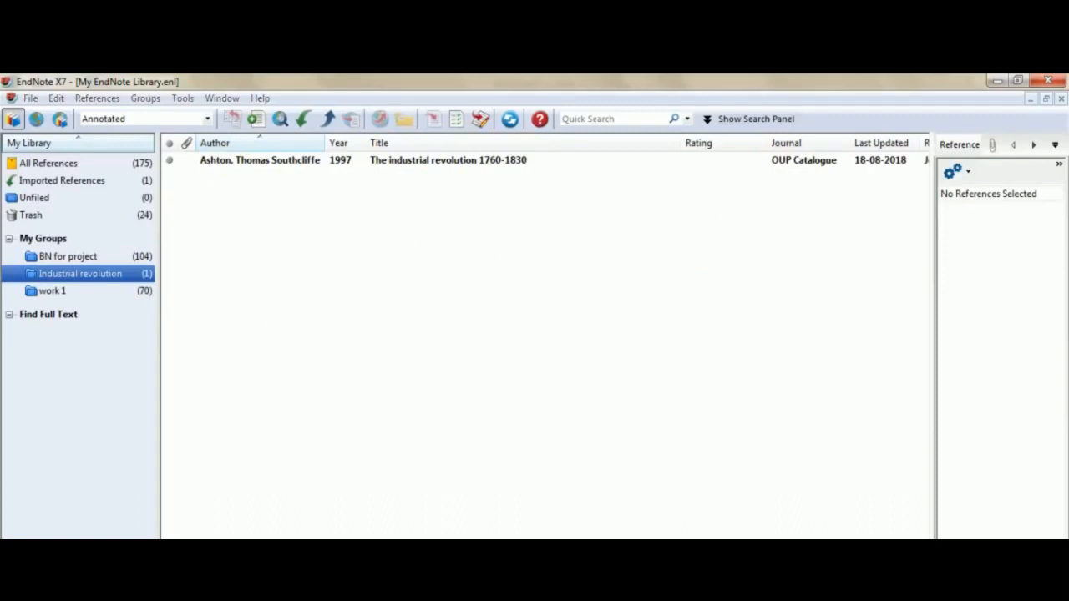
pyautogui.click(380, 588)
pyautogui.click(24, 134)
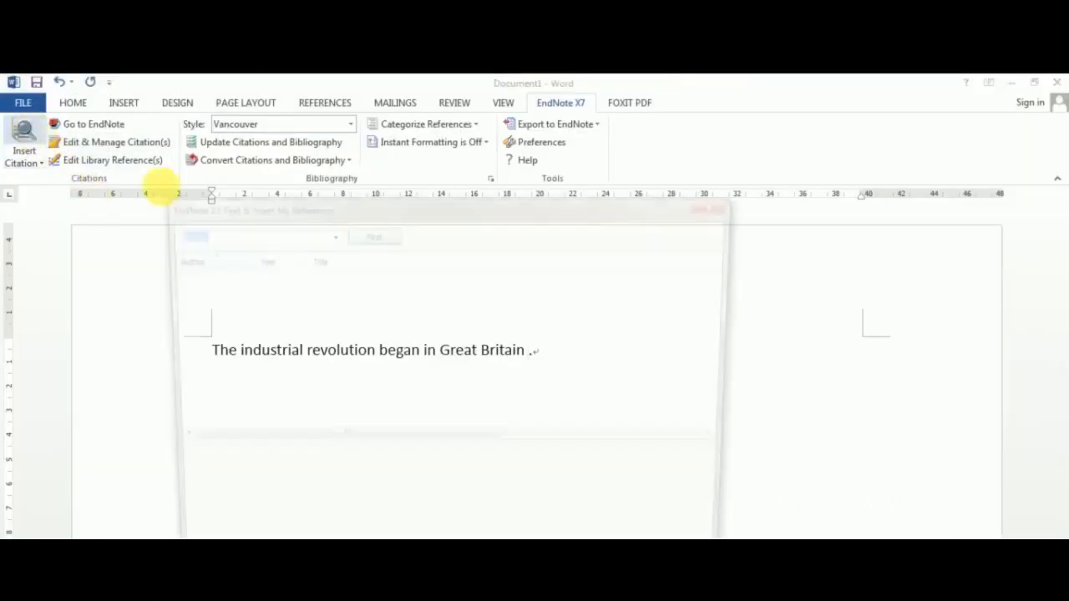
# - Search the library for Ashton and insert the 1997 reference as a citation after the sentence
pyautogui.write('Ash')
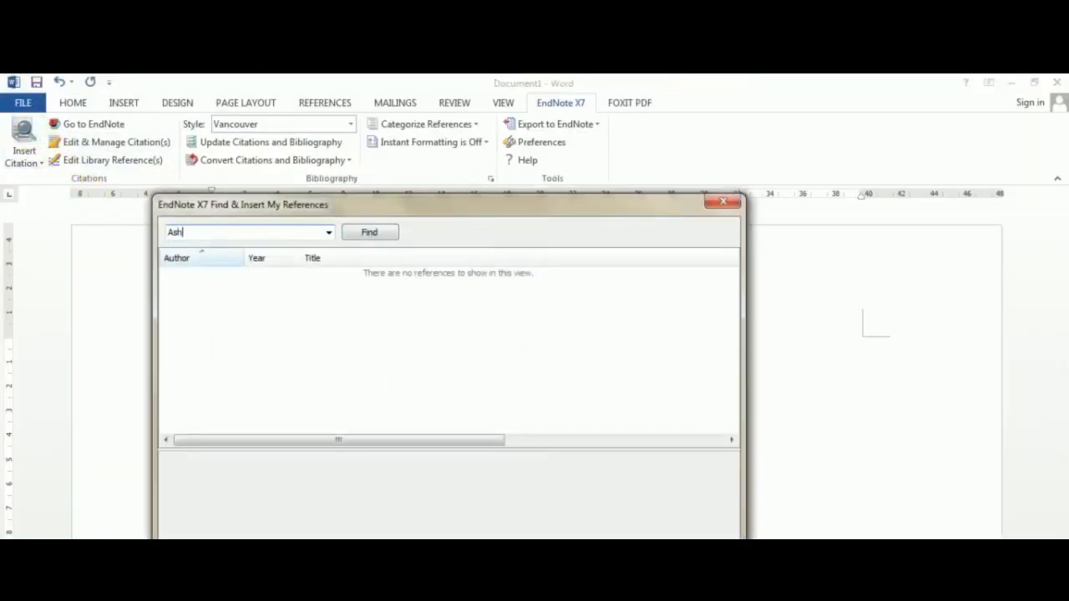
pyautogui.write('ton')
pyautogui.press('Return')
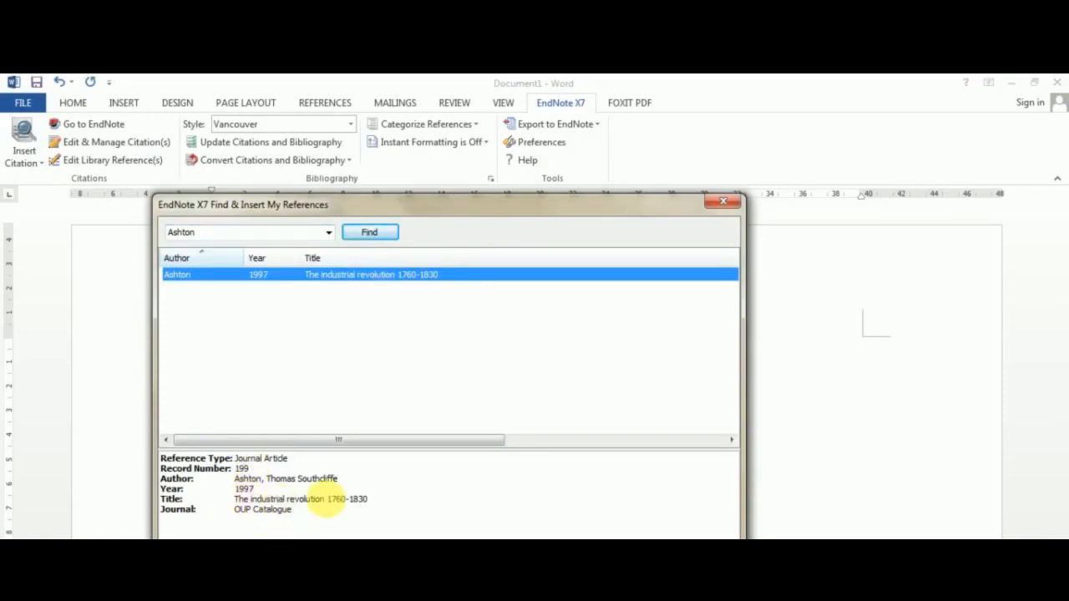
pyautogui.doubleClick(372, 274)
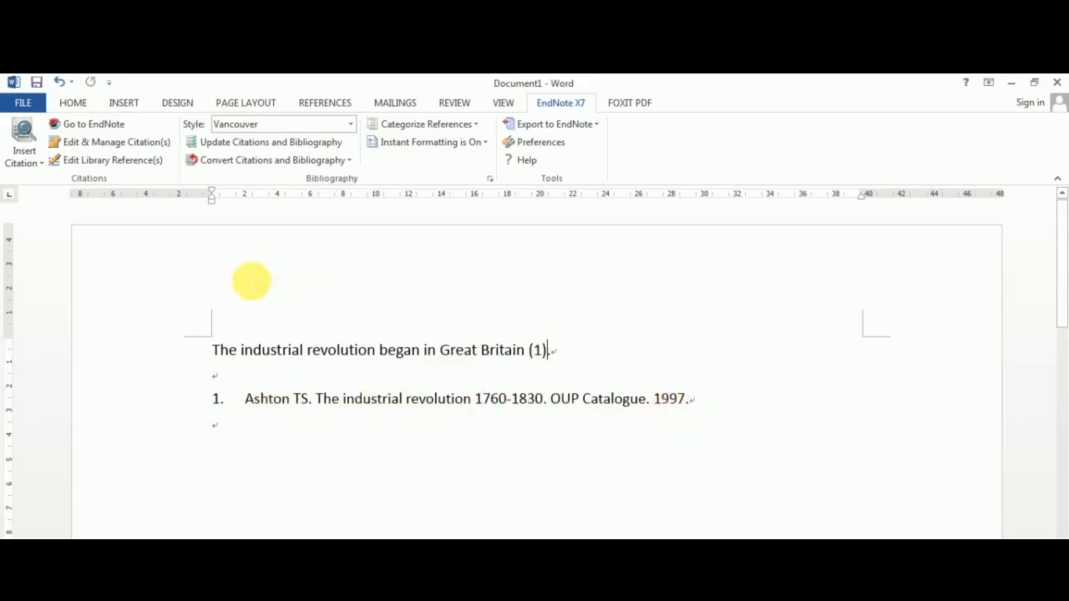
# - Try the Numbered citation style, then AAA Style Guide chosen from the full EndNote styles list
pyautogui.click(260, 124)
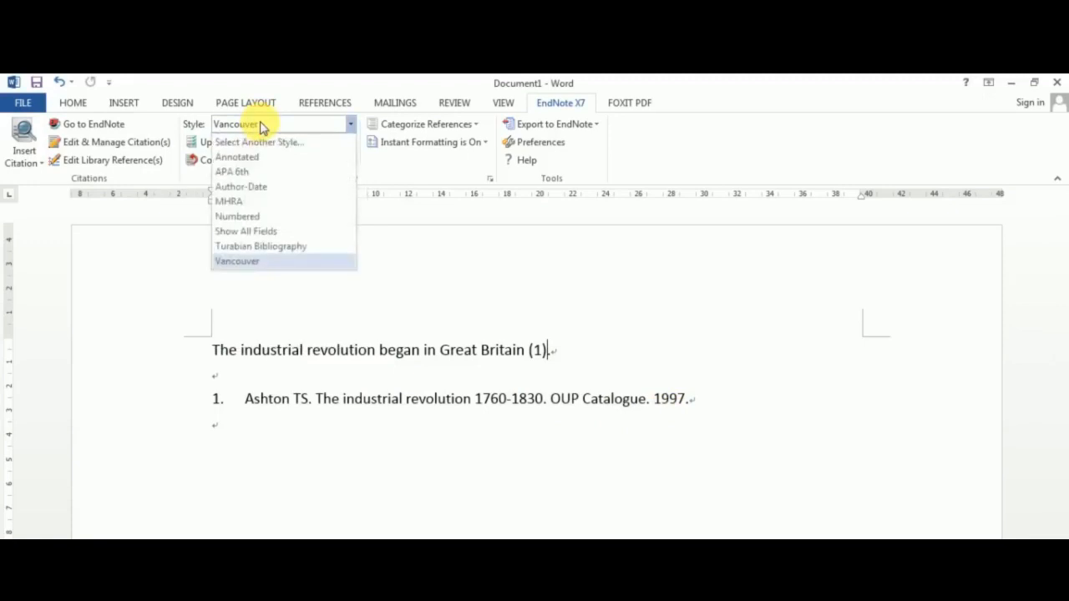
pyautogui.click(240, 217)
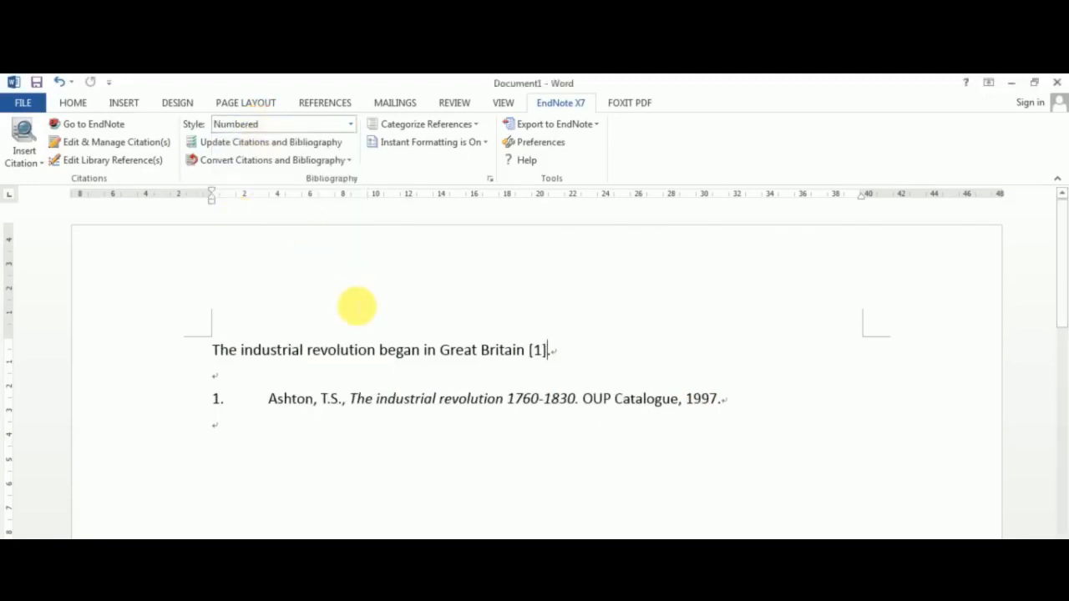
pyautogui.click(227, 125)
pyautogui.click(226, 143)
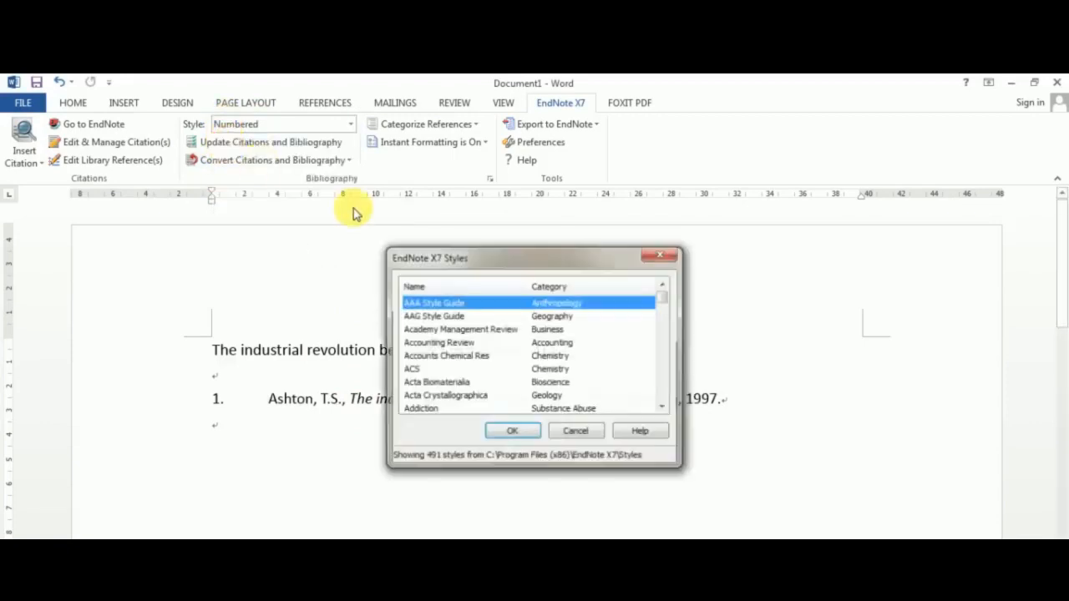
pyautogui.scroll(-10, 587, 346)
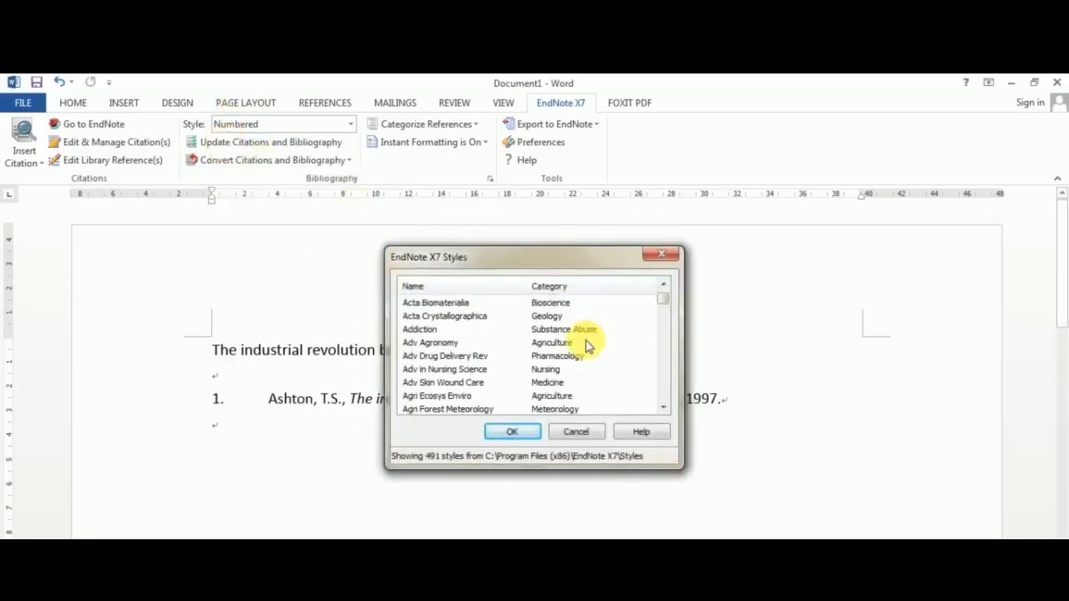
pyautogui.scroll(-12, 587, 346)
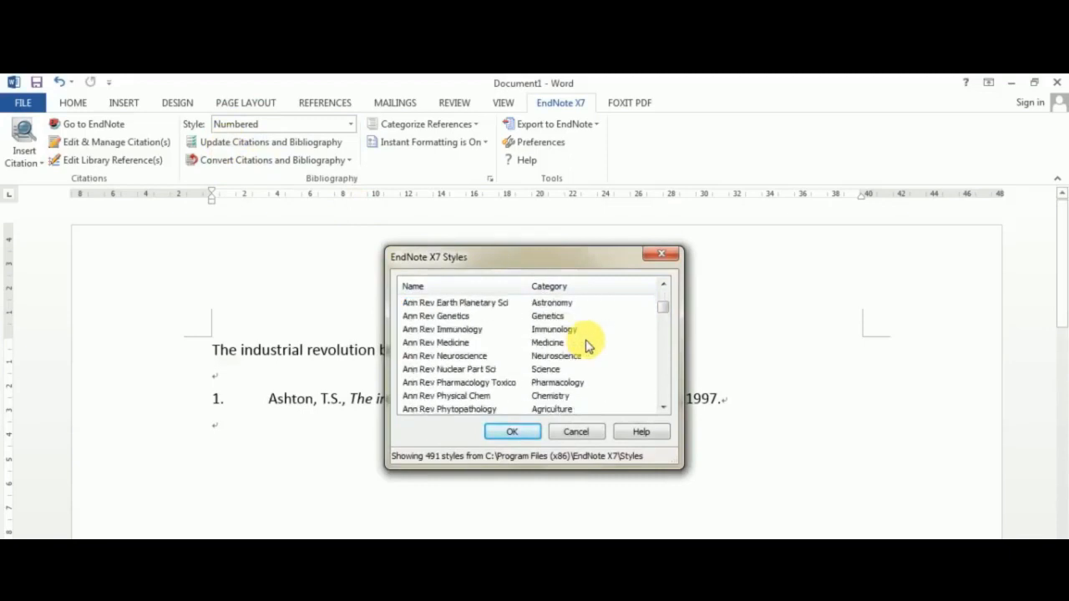
pyautogui.scroll(-12, 579, 367)
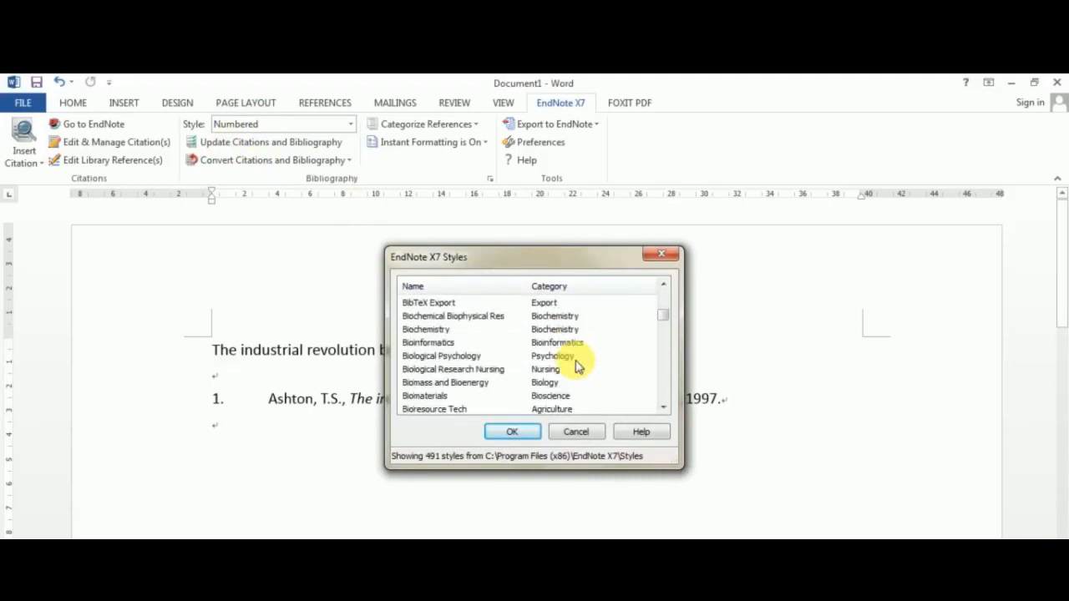
pyautogui.scroll(-5, 511, 342)
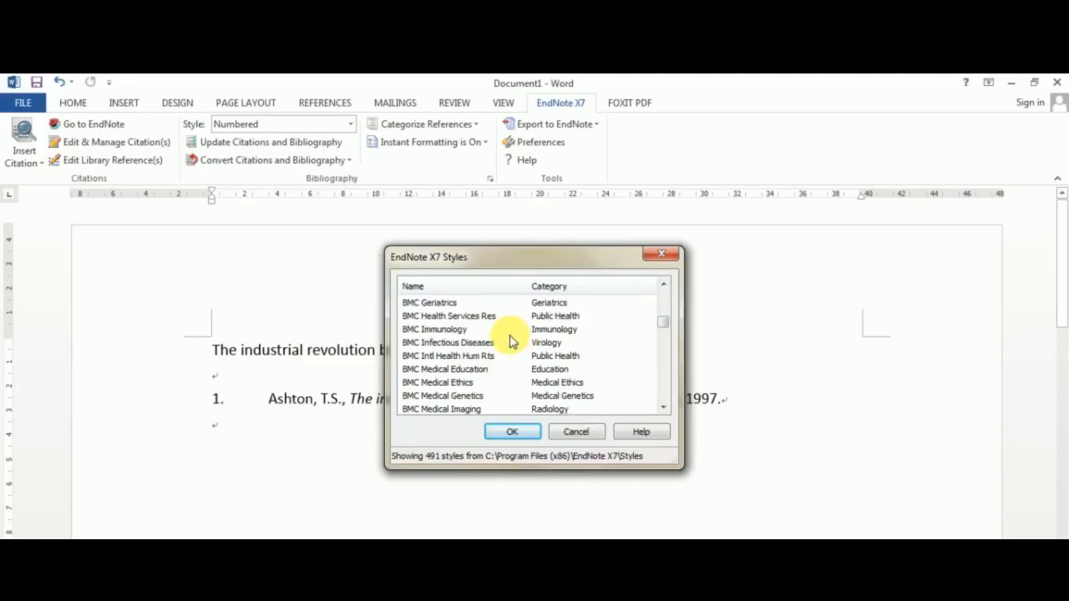
pyautogui.click(510, 433)
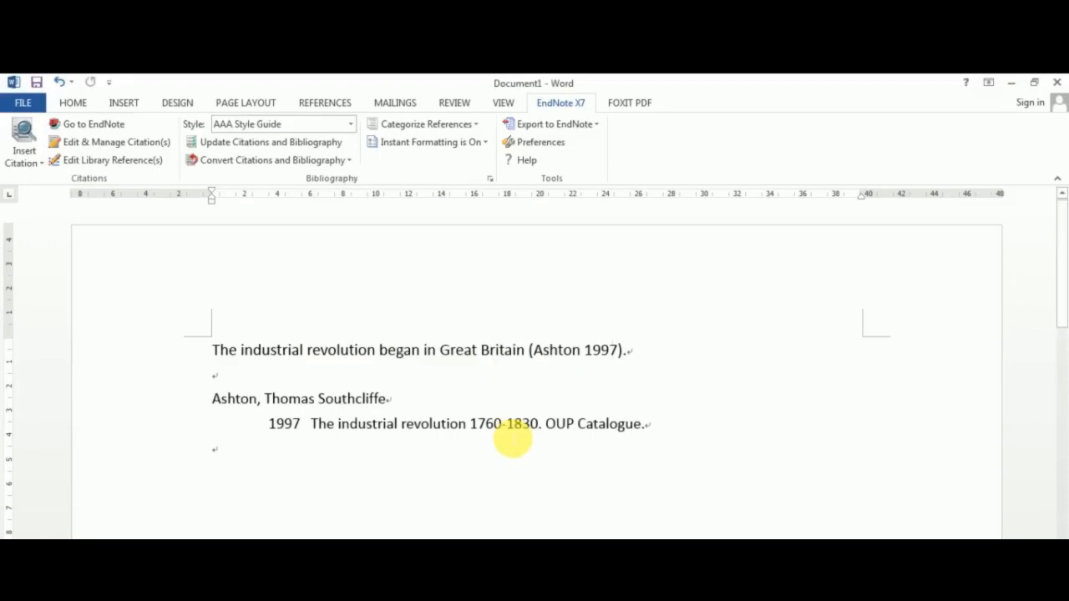
# - Switch the document's citation style back to Vancouver
pyautogui.click(250, 125)
pyautogui.click(235, 276)
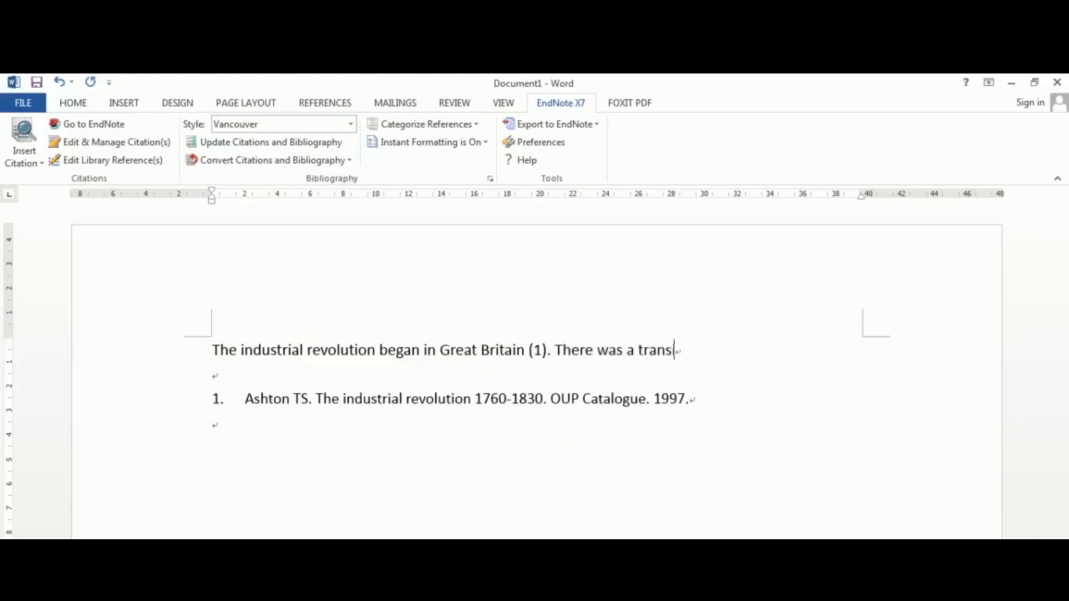
# - Add the sentence "There was a transition from manual made objects to machine made." after the cited sentence
pyautogui.write('from manual')
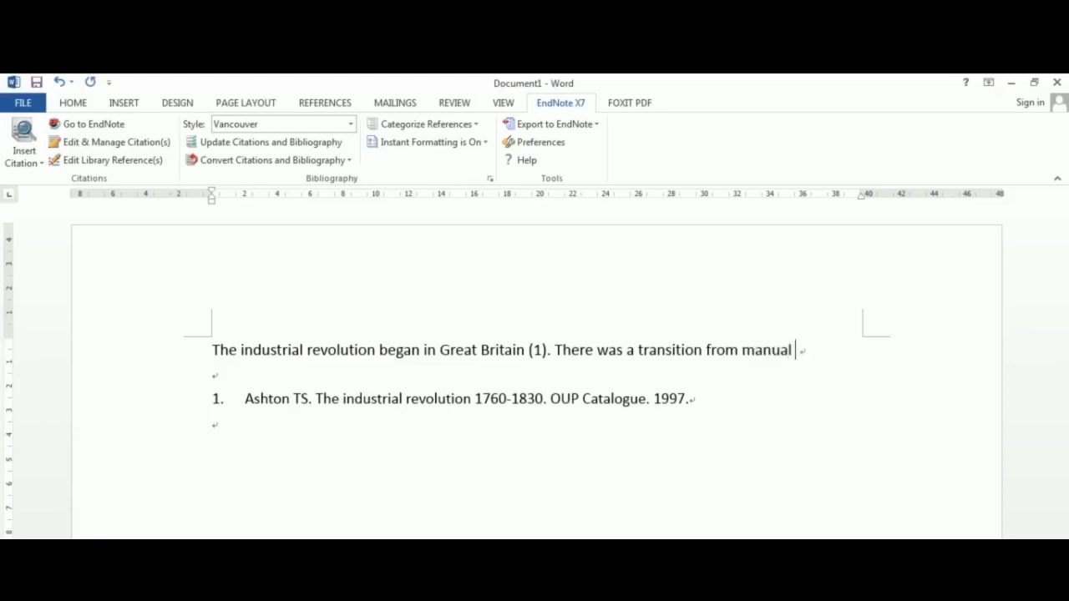
pyautogui.write(' made object')
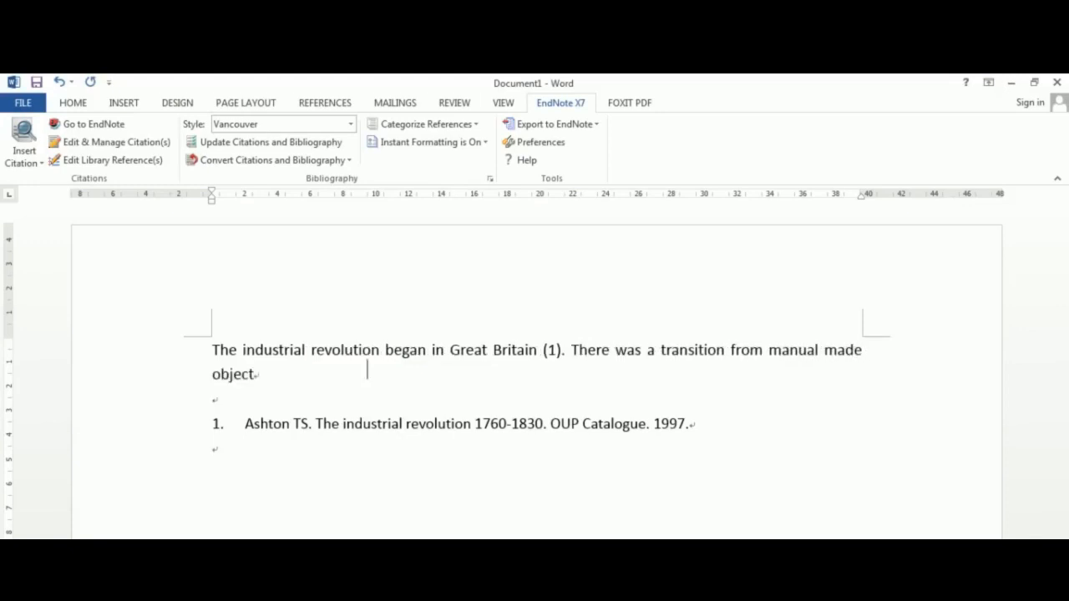
pyautogui.write('s to machine')
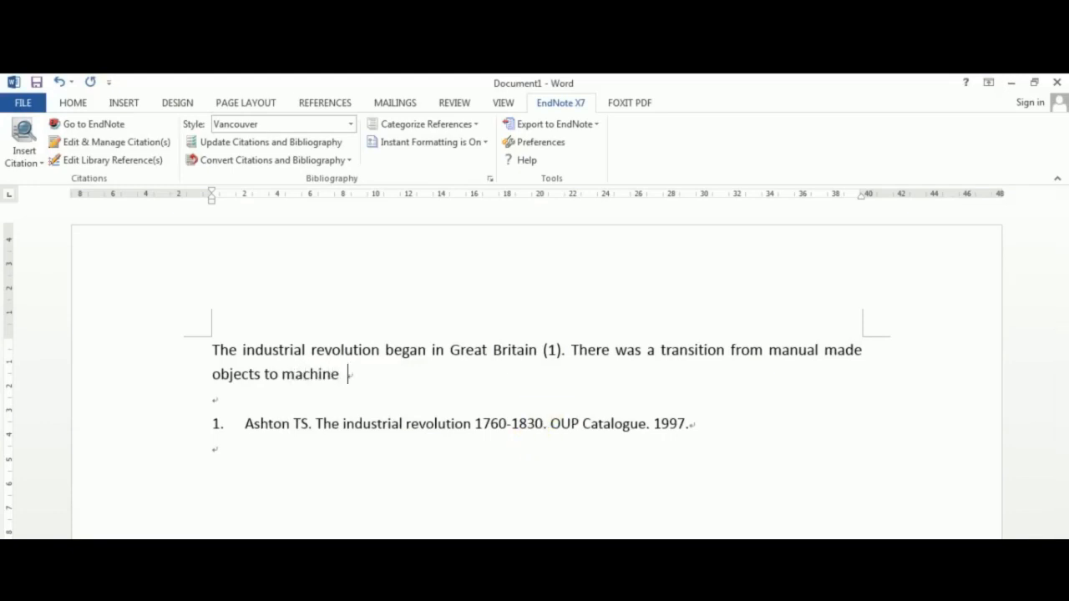
pyautogui.write(' made.')
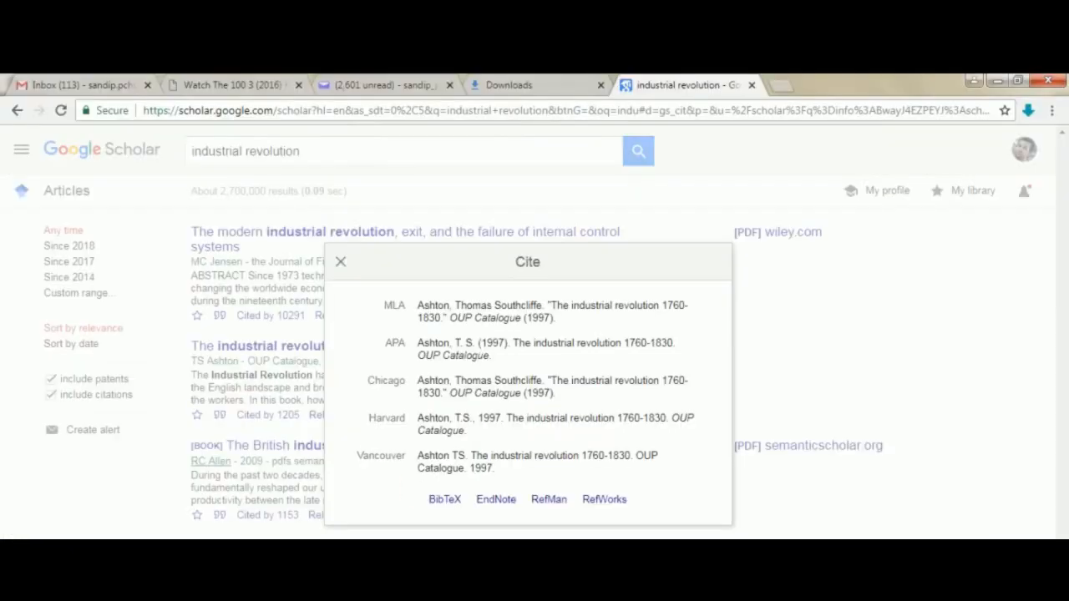
# - Import the Google Scholar EndNote citation for The modern industrial revolution, exit, and the failure of internal control systems
pyautogui.click(818, 390)
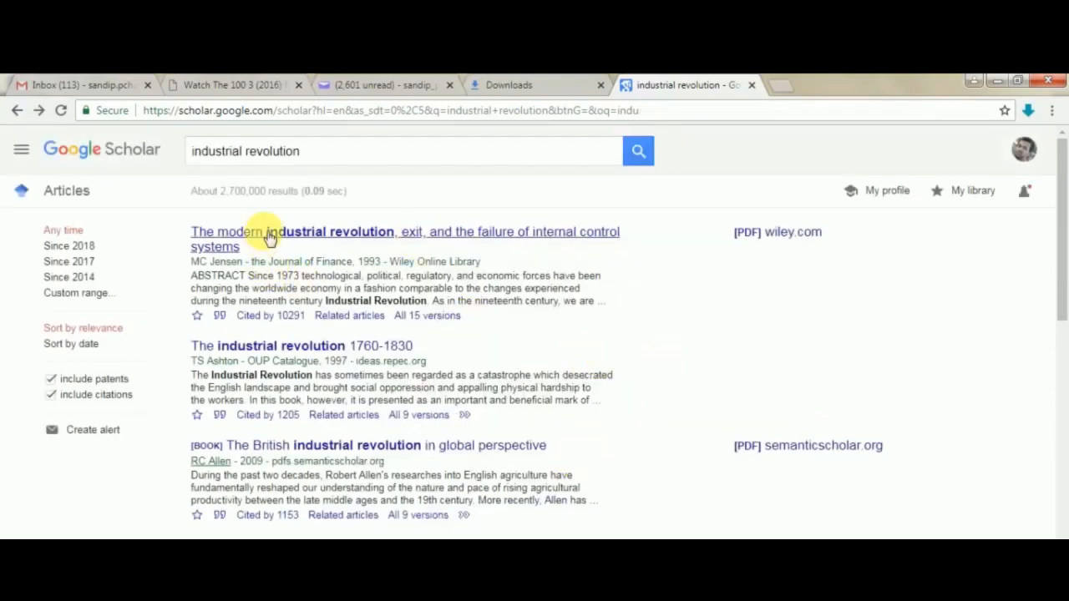
pyautogui.click(221, 317)
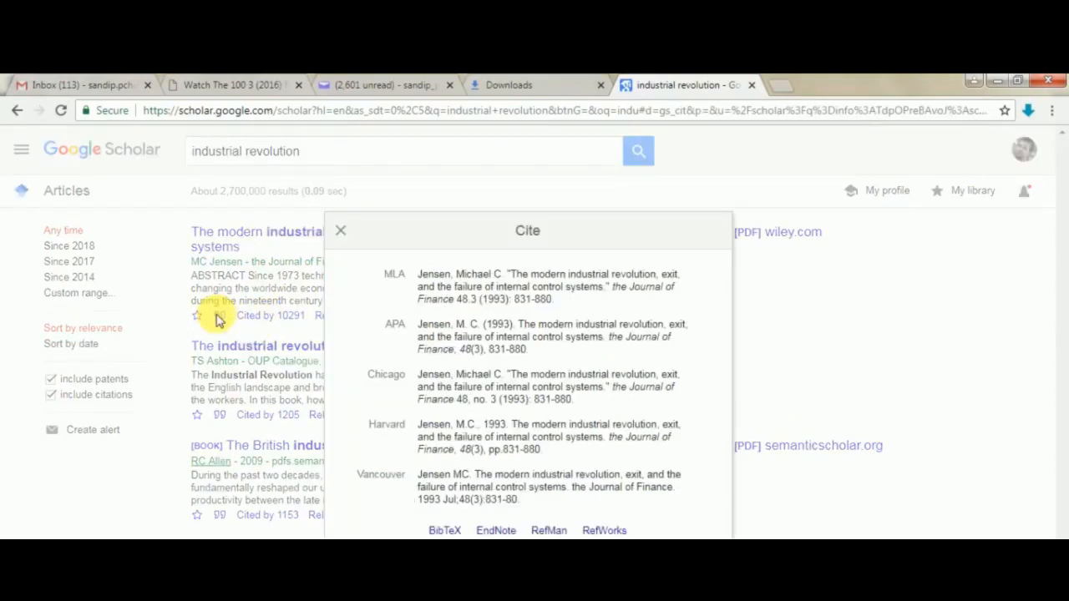
pyautogui.click(493, 531)
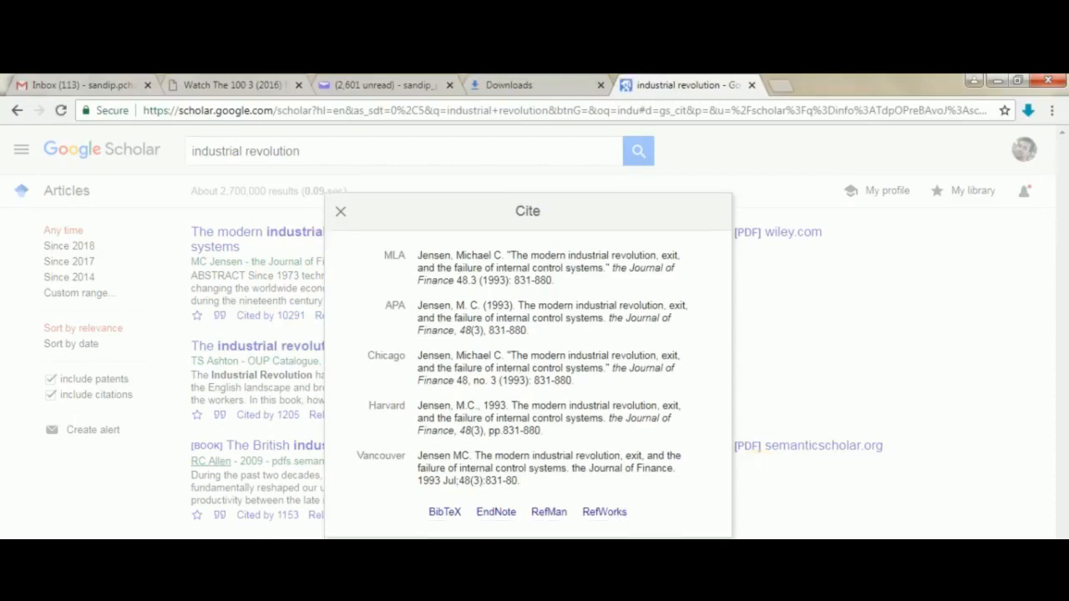
pyautogui.click(239, 526)
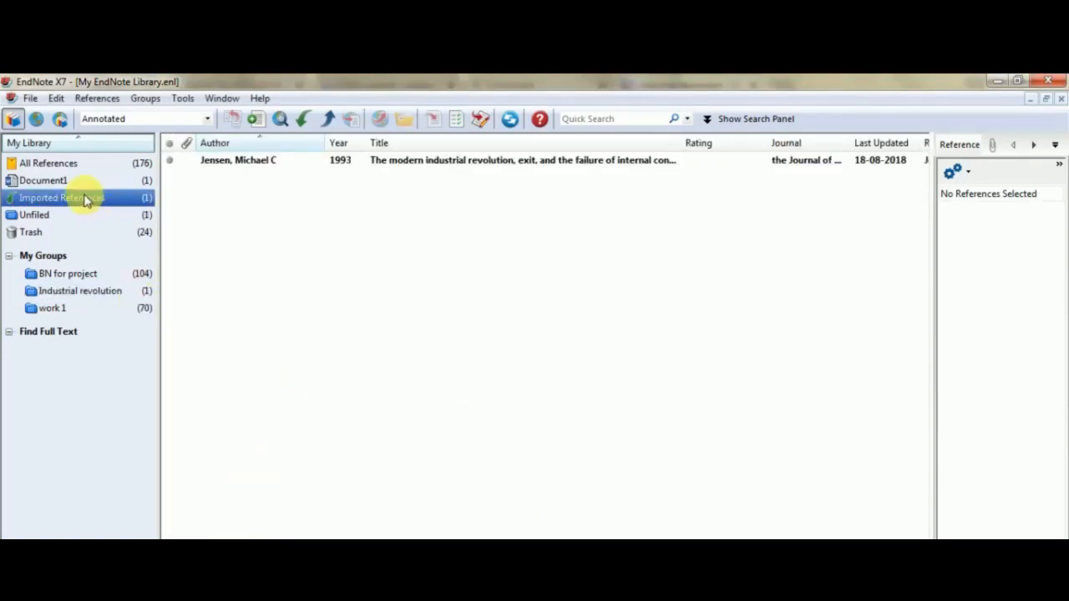
# - Move the imported Jensen reference into the Industrial revolution group and open that group
pyautogui.click(283, 161)
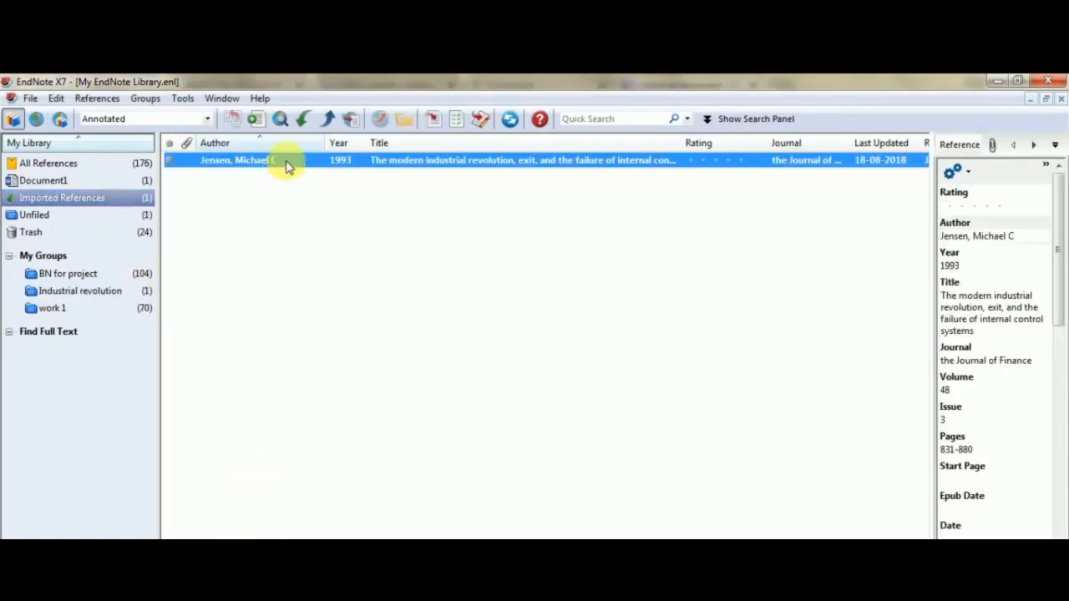
pyautogui.moveTo(286, 162); pyautogui.dragTo(108, 291)
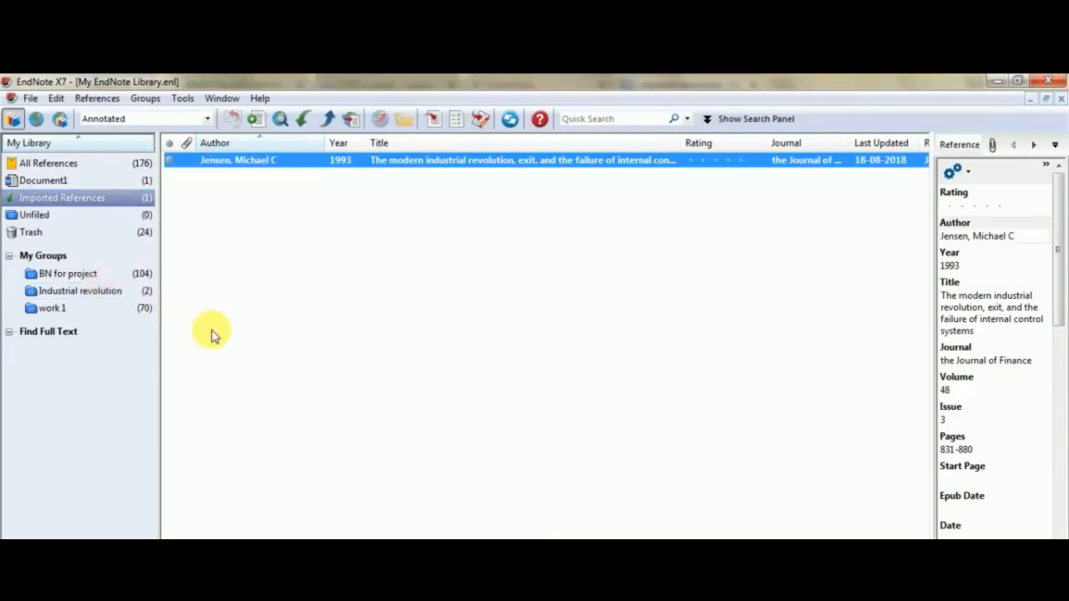
pyautogui.hotkey('alt', 'Tab')
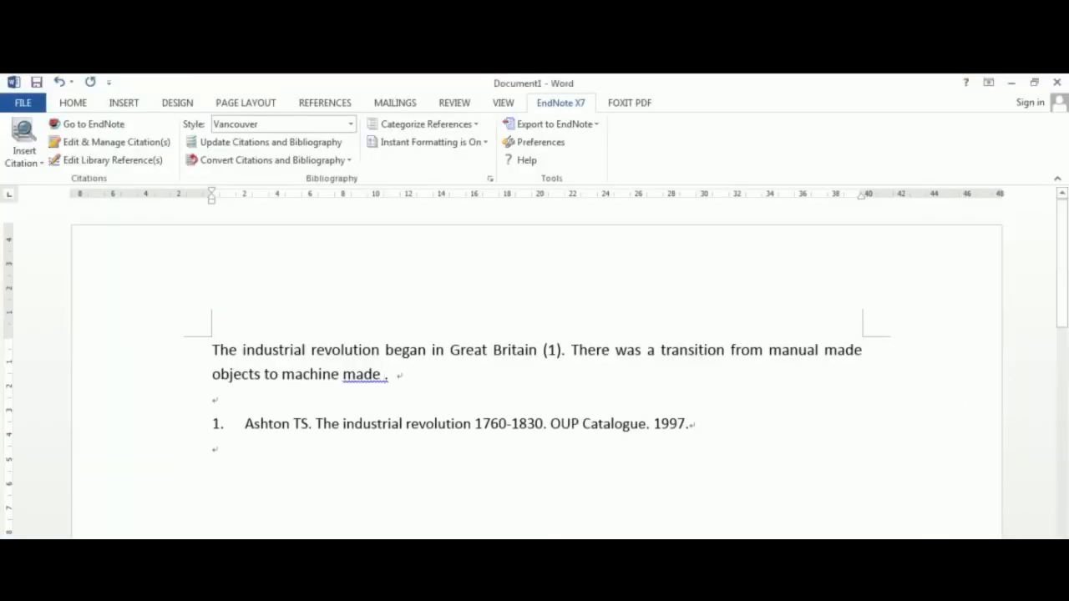
pyautogui.hotkey('alt', 'Tab')
pyautogui.click(80, 291)
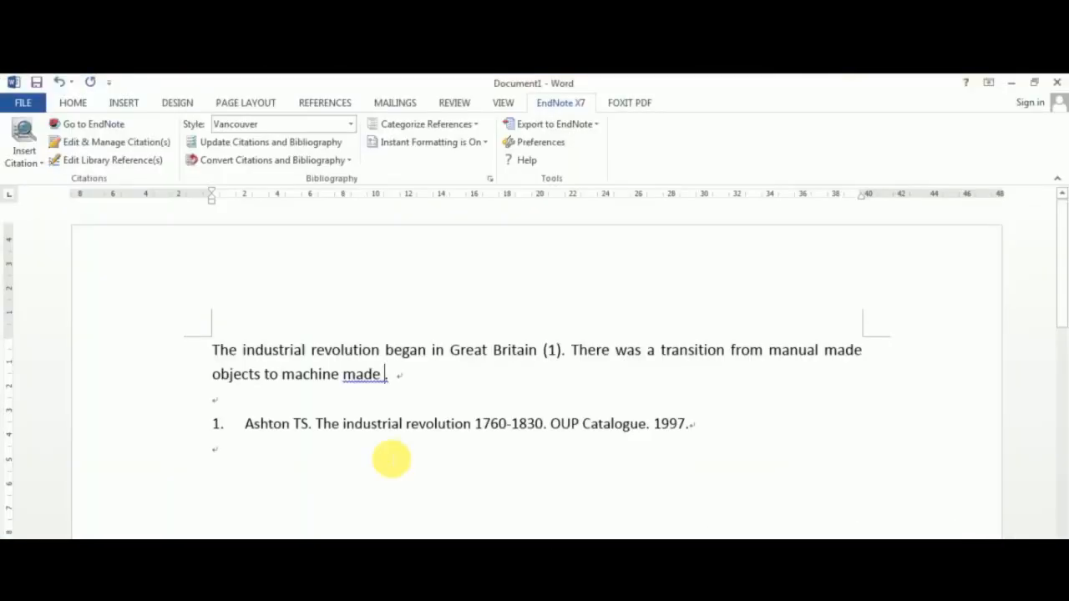
# - Search the library for Jensen and insert the 1993 reference as a citation after the new sentence
pyautogui.click(23, 134)
pyautogui.write('Jensen')
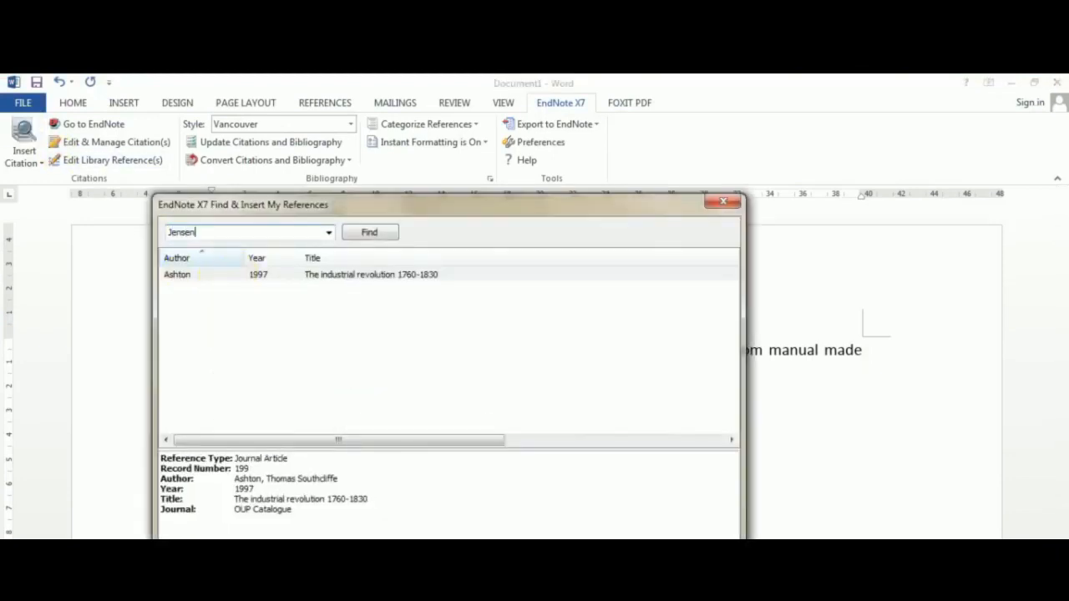
pyautogui.press('Return')
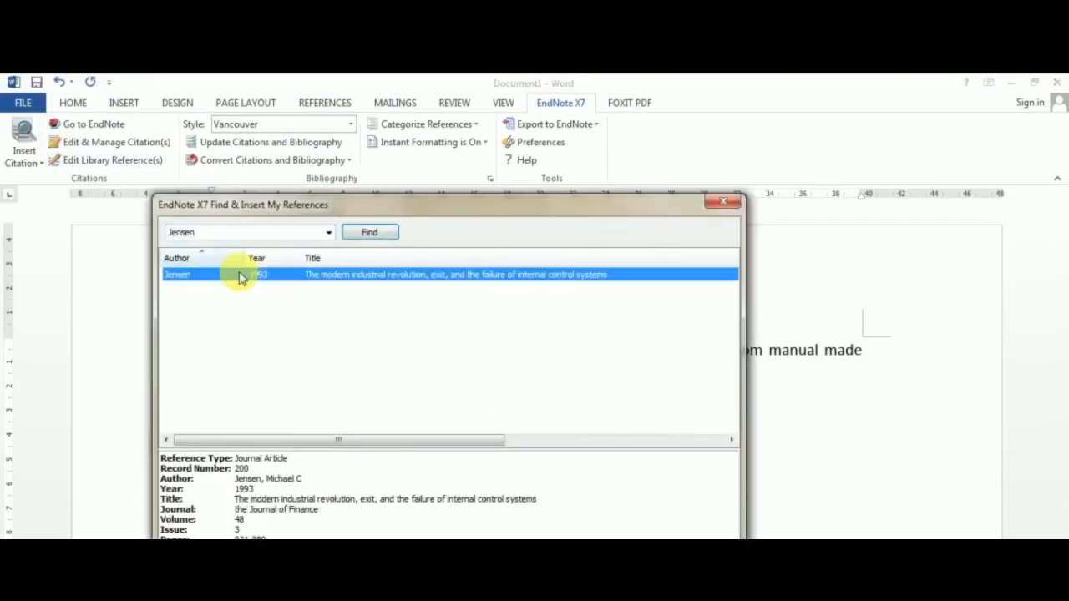
pyautogui.doubleClick(239, 278)
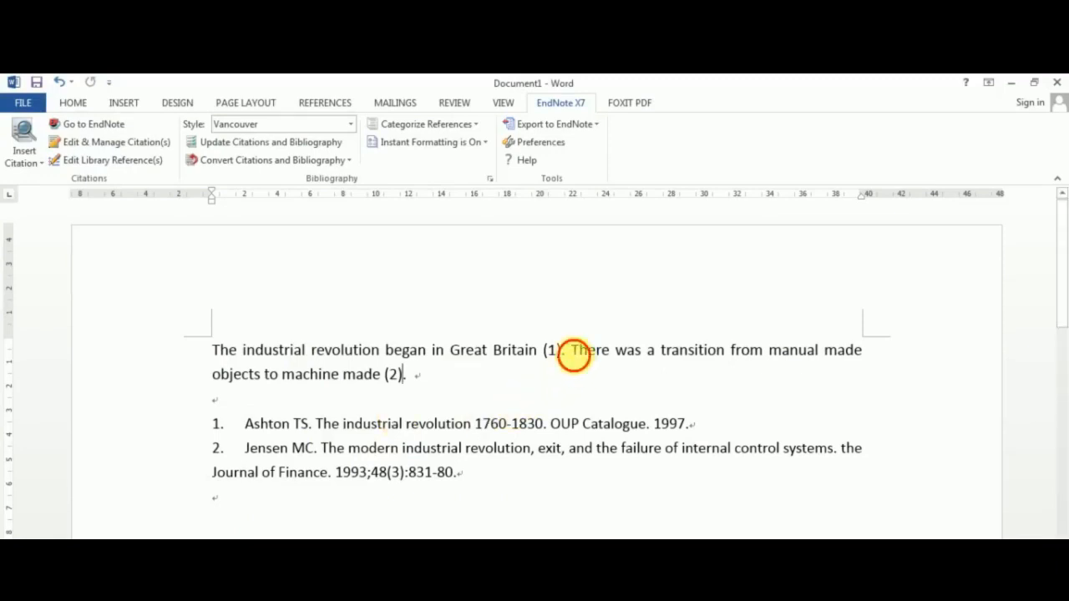
# - Delete the first sentence together with its Ashton citation
pyautogui.moveTo(572, 352); pyautogui.dragTo(204, 357)
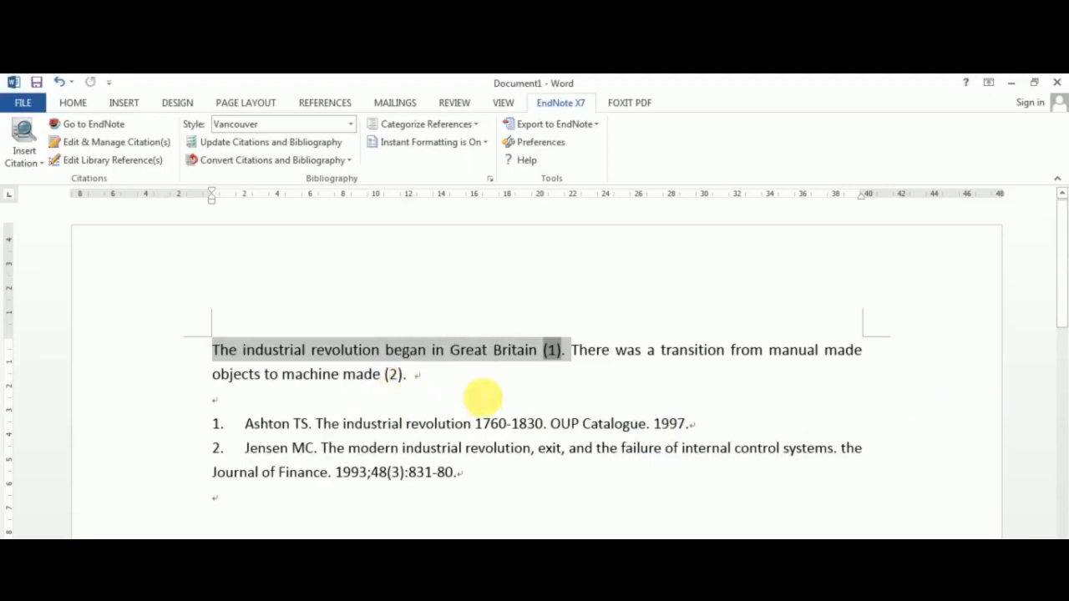
pyautogui.press('Delete')
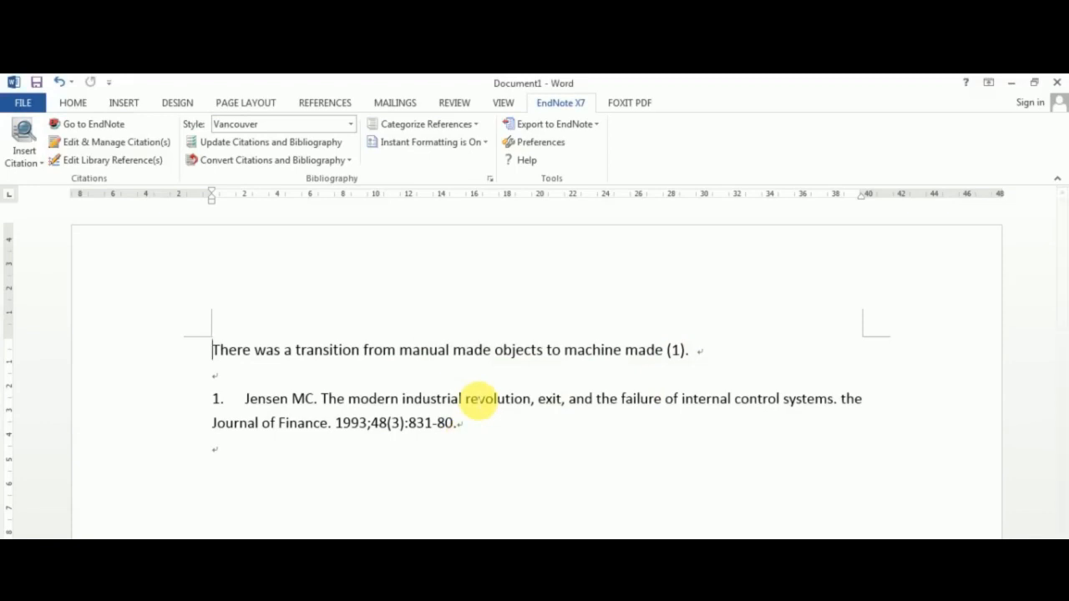
# - Check the updated bibliography in the document and the references in the Industrial revolution group
pyautogui.click(478, 418)
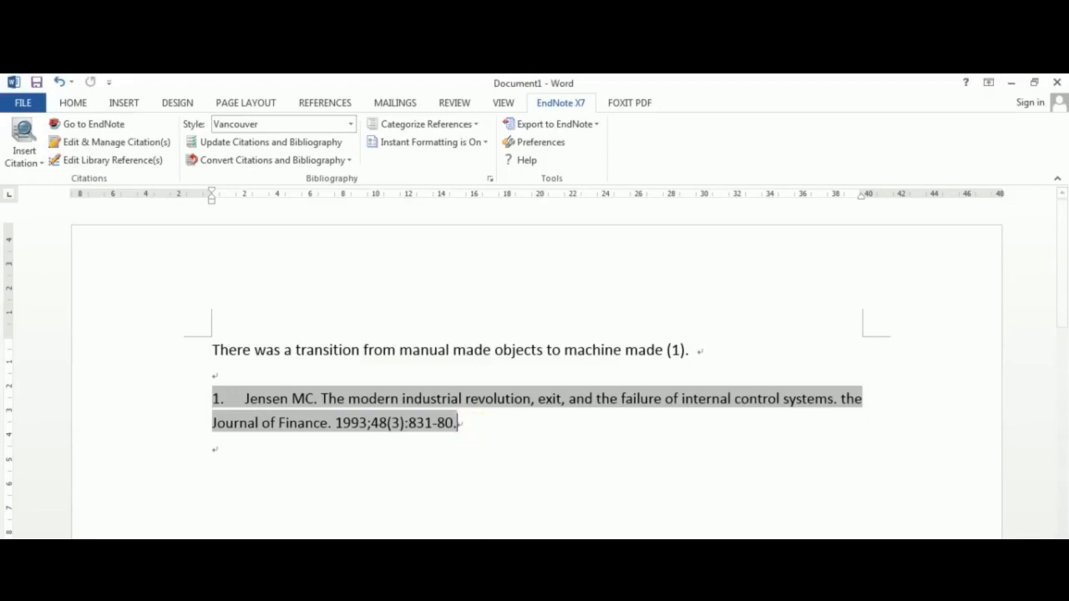
pyautogui.click(462, 585)
pyautogui.click(456, 461)
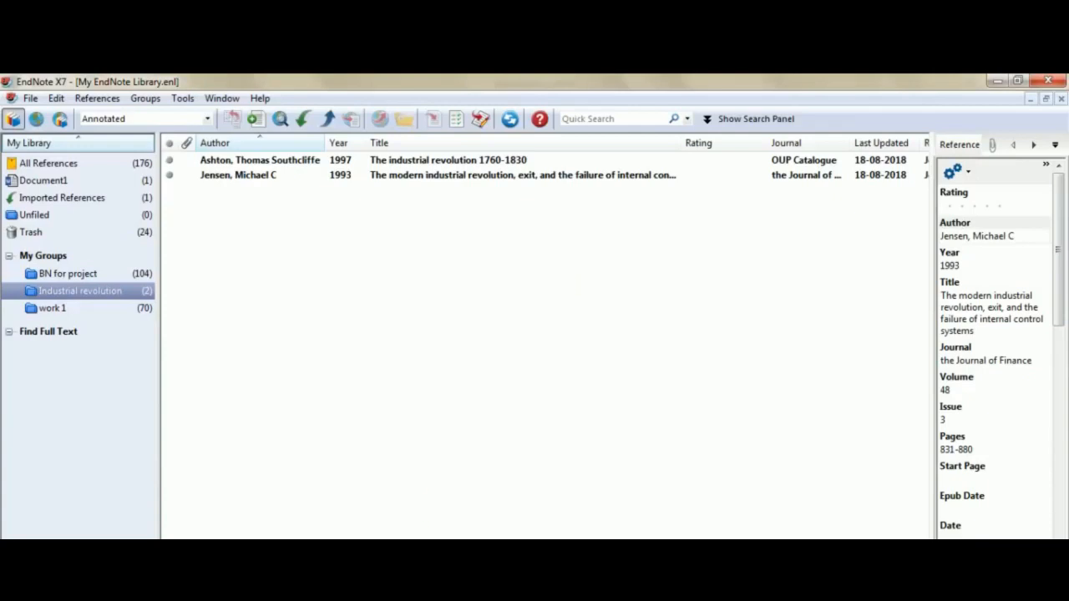
pyautogui.hotkey('alt', 'Tab')
pyautogui.click(397, 505)
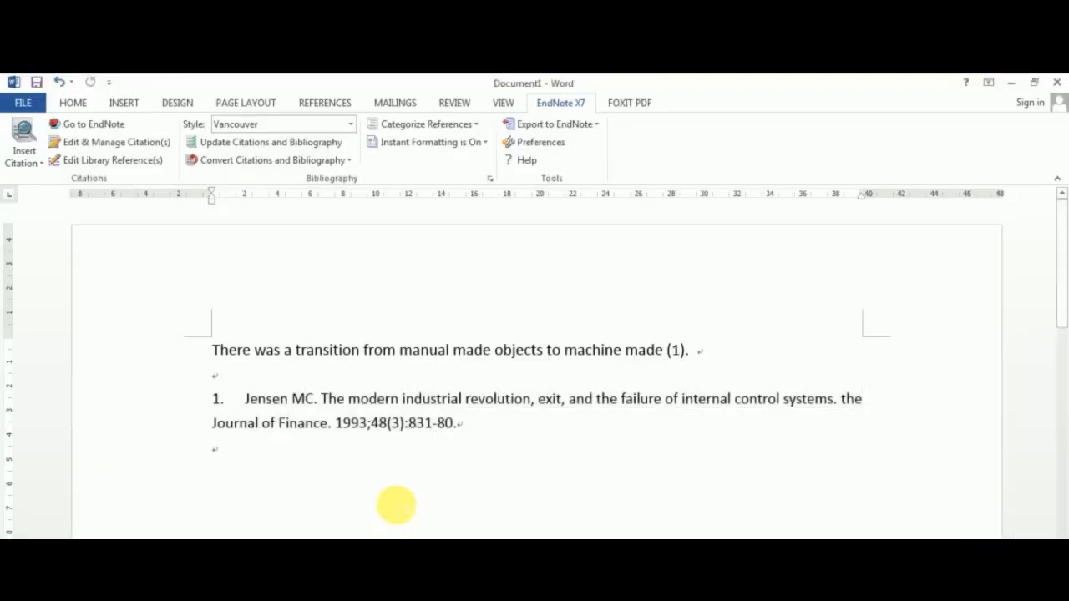